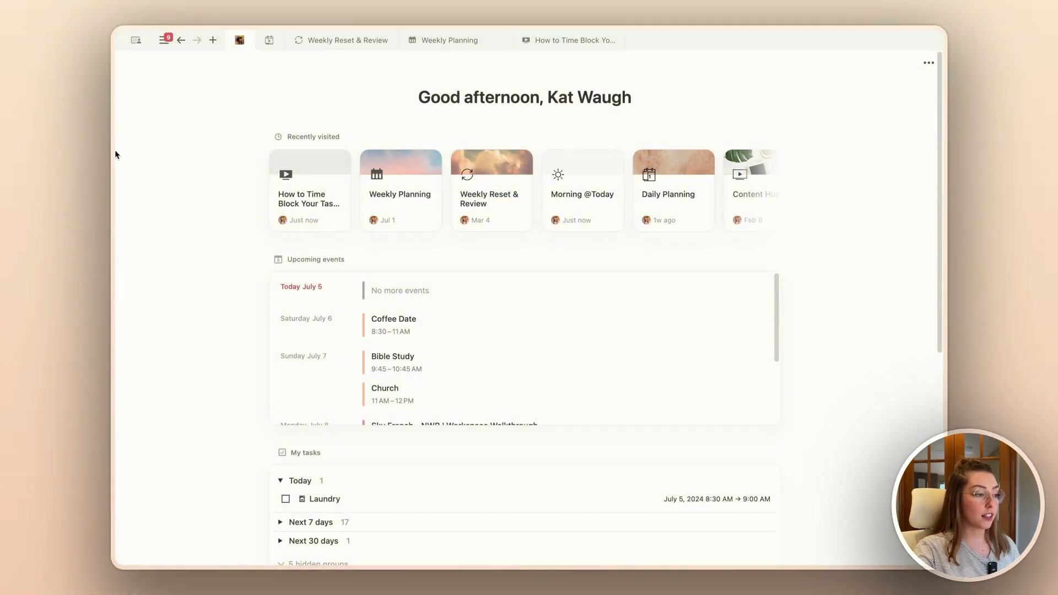
Open Notion Calendar from the Notion sidebar to show the July 2024 week of time blocks
{"action": "mouse_move", "coordinate": [122, 155]}
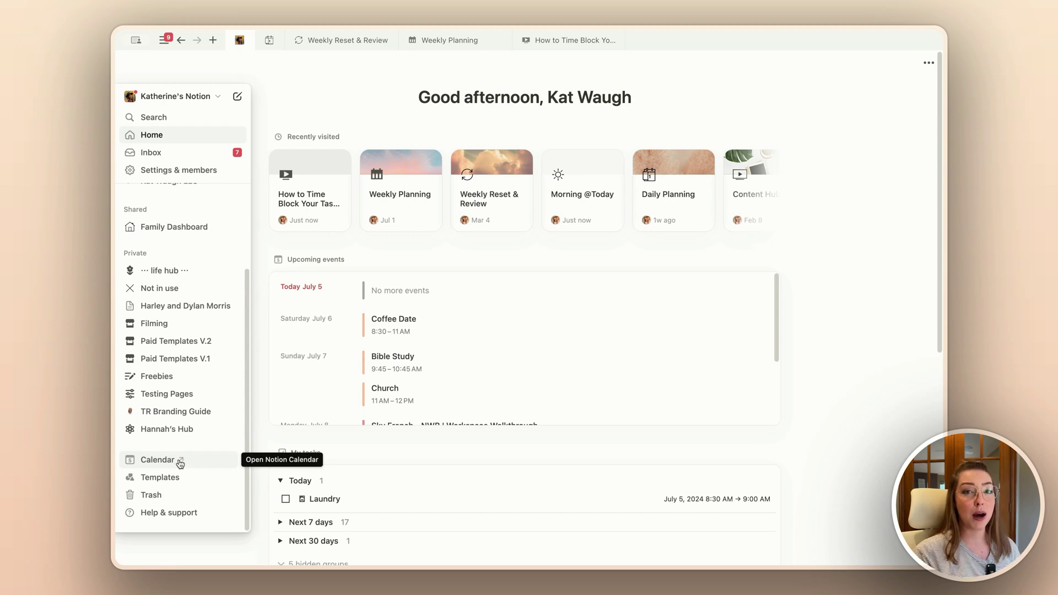
{"action": "left_click", "coordinate": [176, 462]}
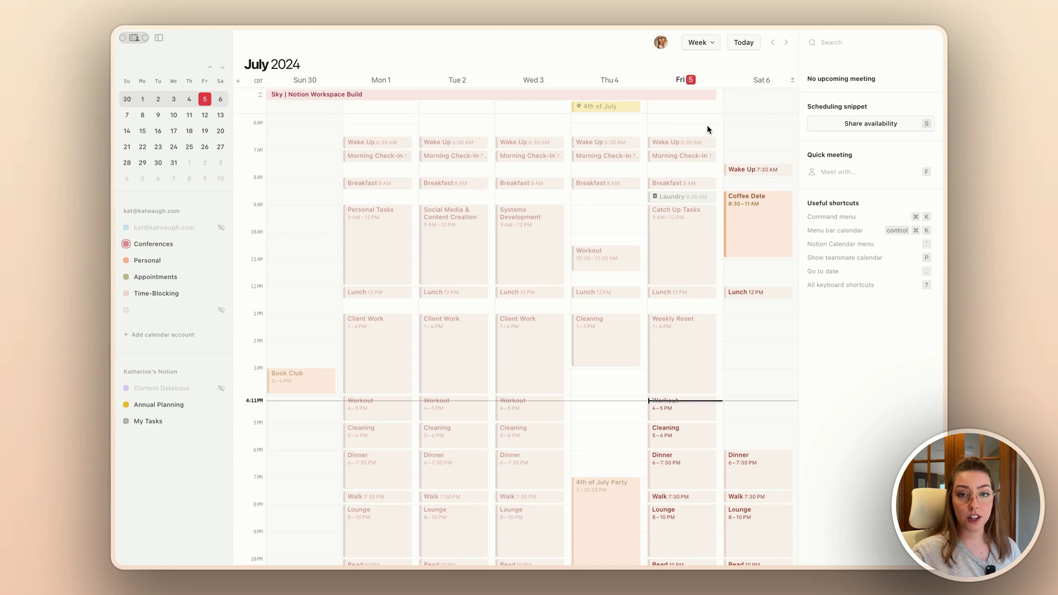
Review the Google Calendar account, then the Notion workspace and Conferencing integration settings
{"action": "left_click", "coordinate": [661, 43]}
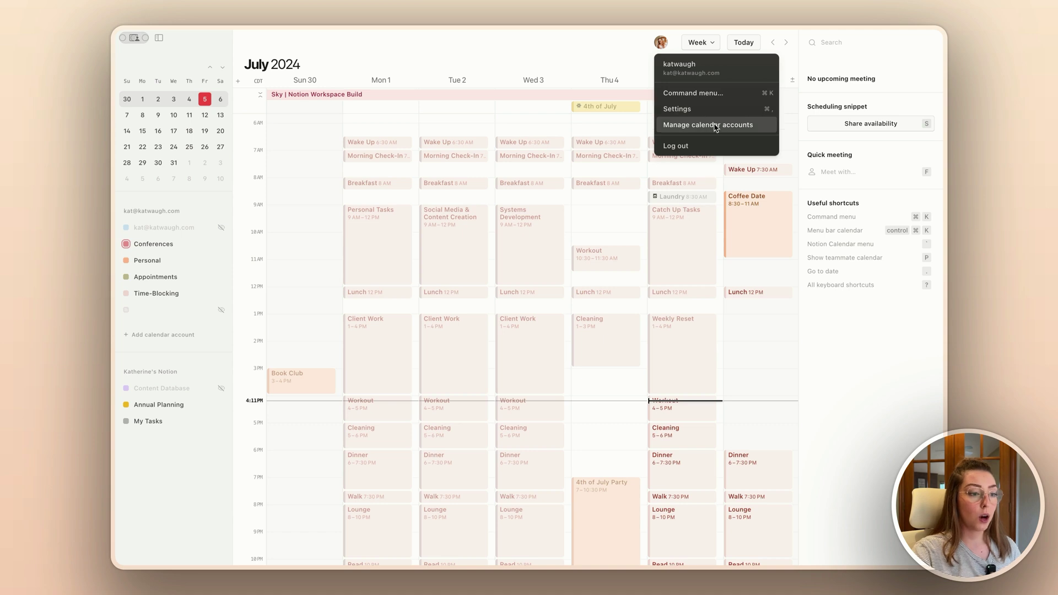
{"action": "left_click", "coordinate": [716, 126]}
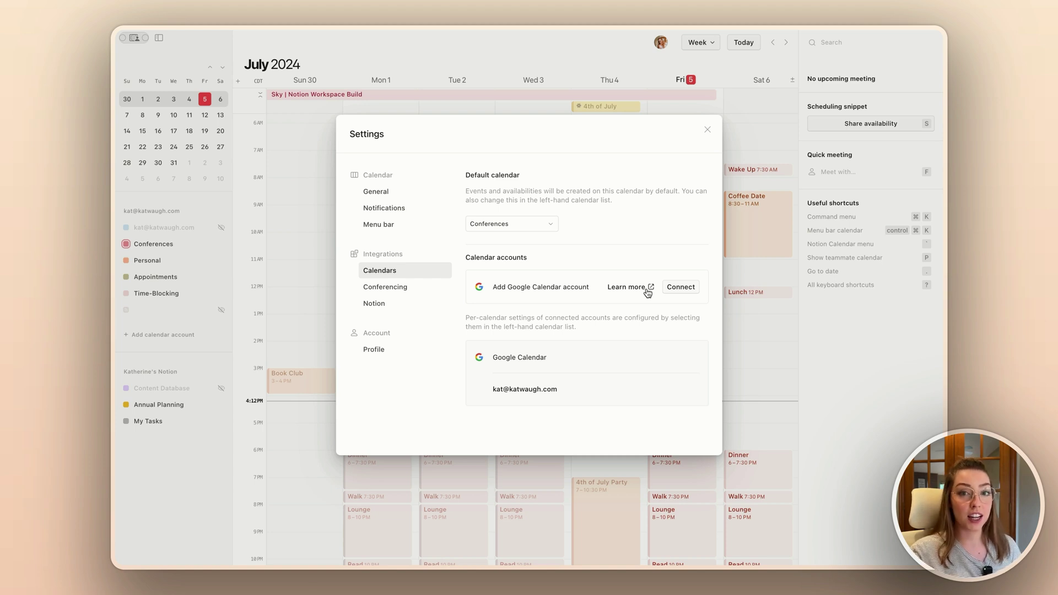
{"action": "left_click", "coordinate": [384, 306]}
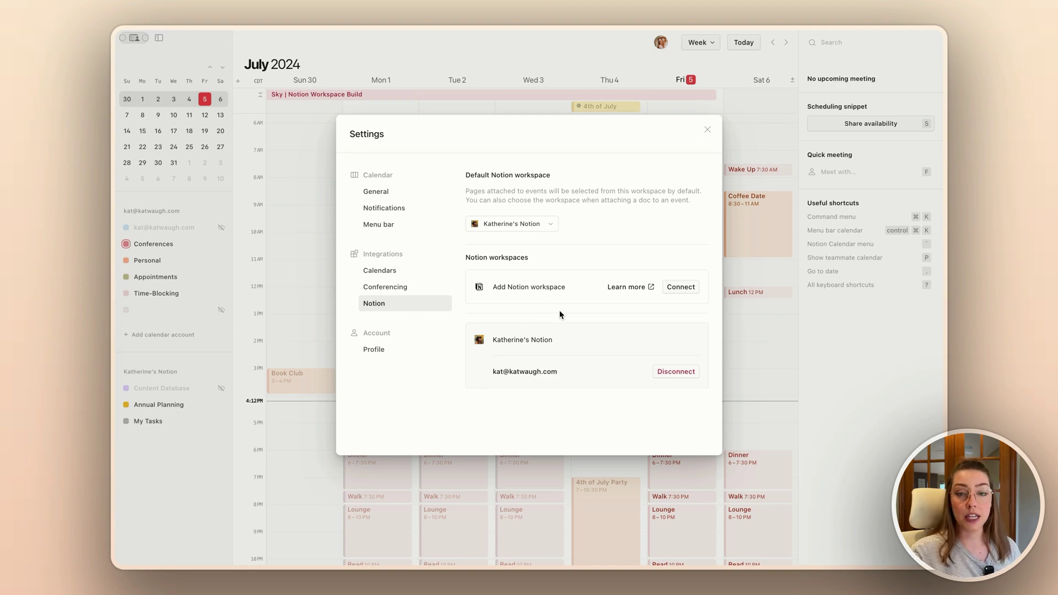
{"action": "left_click", "coordinate": [393, 290]}
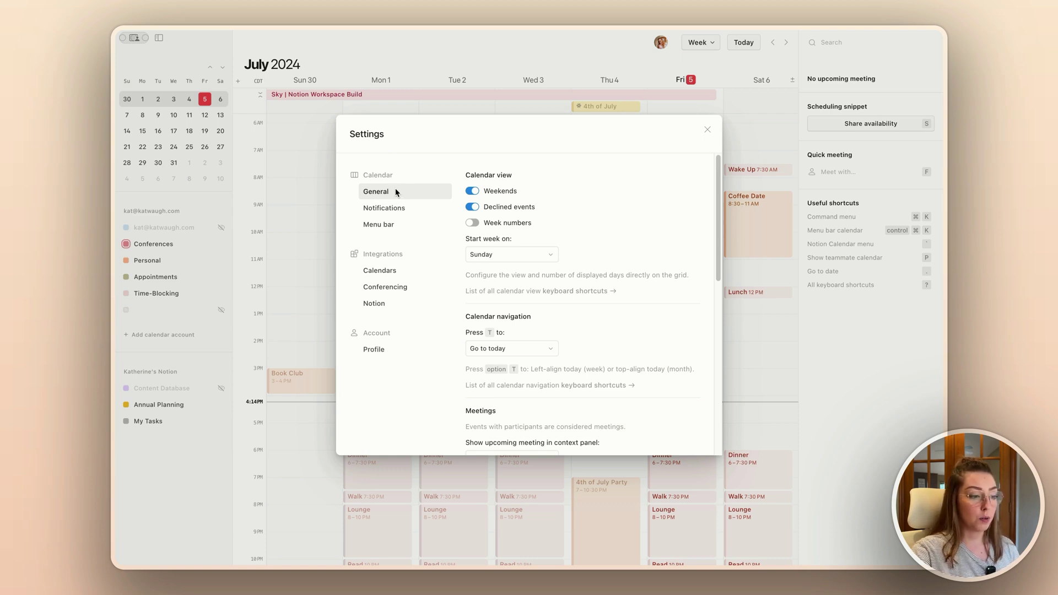
Scroll through the General preferences, then the Menu bar calendar preferences
{"action": "scroll", "coordinate": [533, 315], "scroll_direction": "down", "scroll_amount": 10}
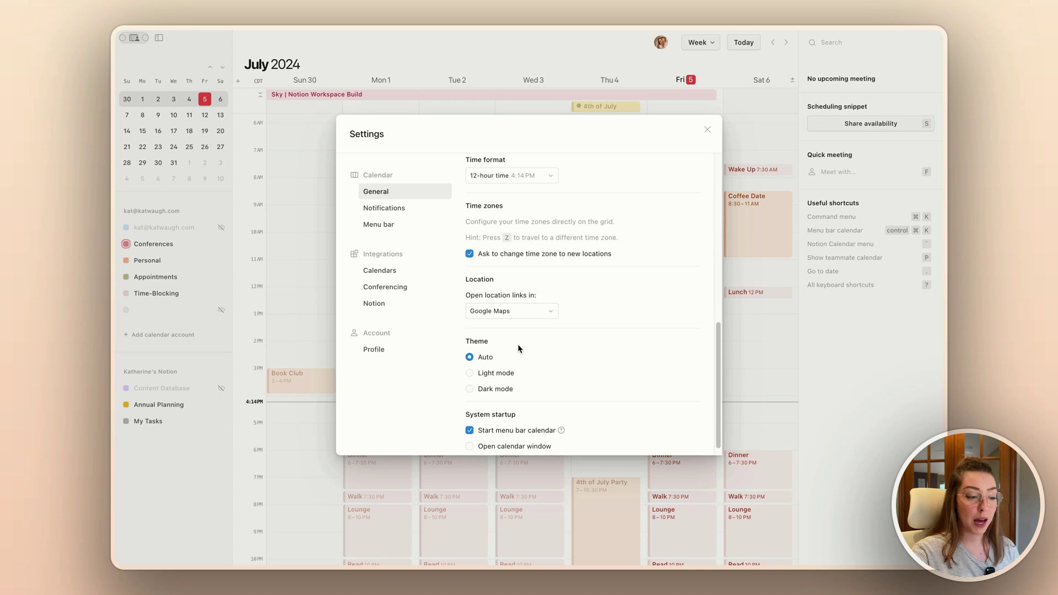
{"action": "scroll", "coordinate": [518, 344], "scroll_direction": "up", "scroll_amount": 10}
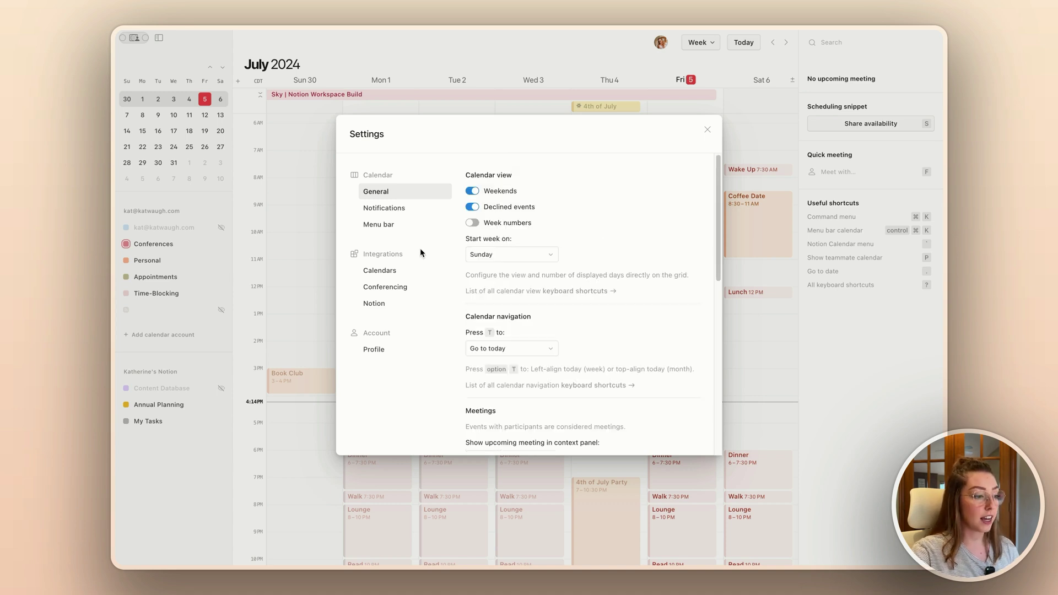
{"action": "left_click", "coordinate": [402, 226]}
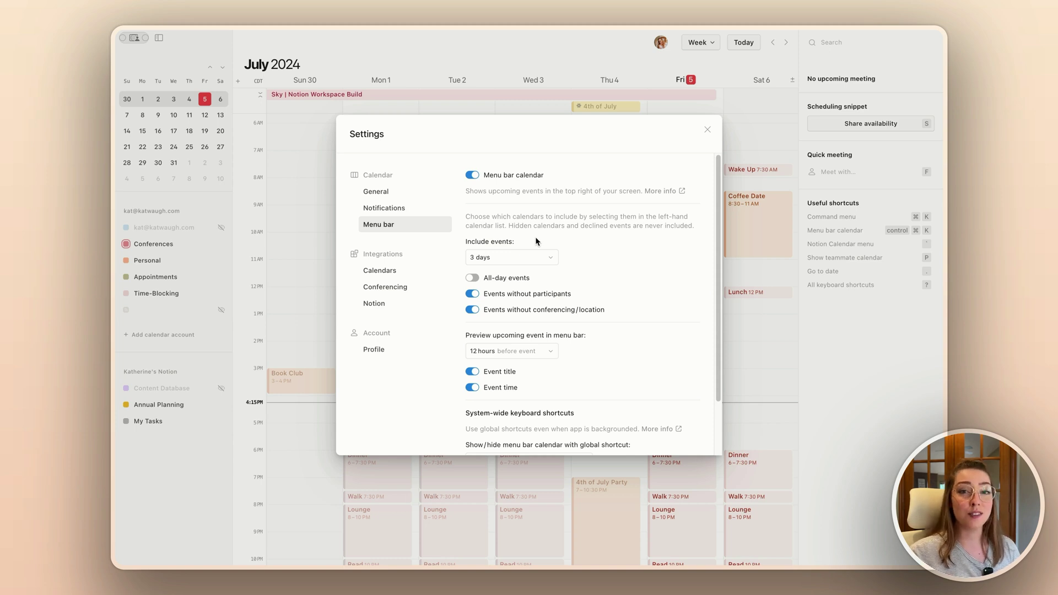
{"action": "scroll", "coordinate": [534, 237], "scroll_direction": "down", "scroll_amount": 3}
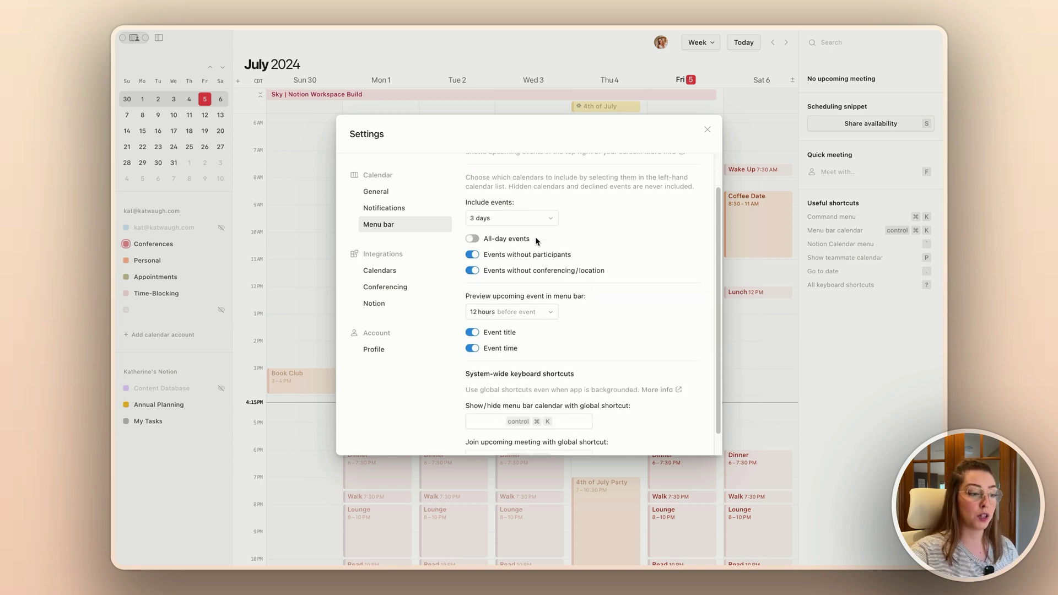
{"action": "scroll", "coordinate": [593, 274], "scroll_direction": "up", "scroll_amount": 3}
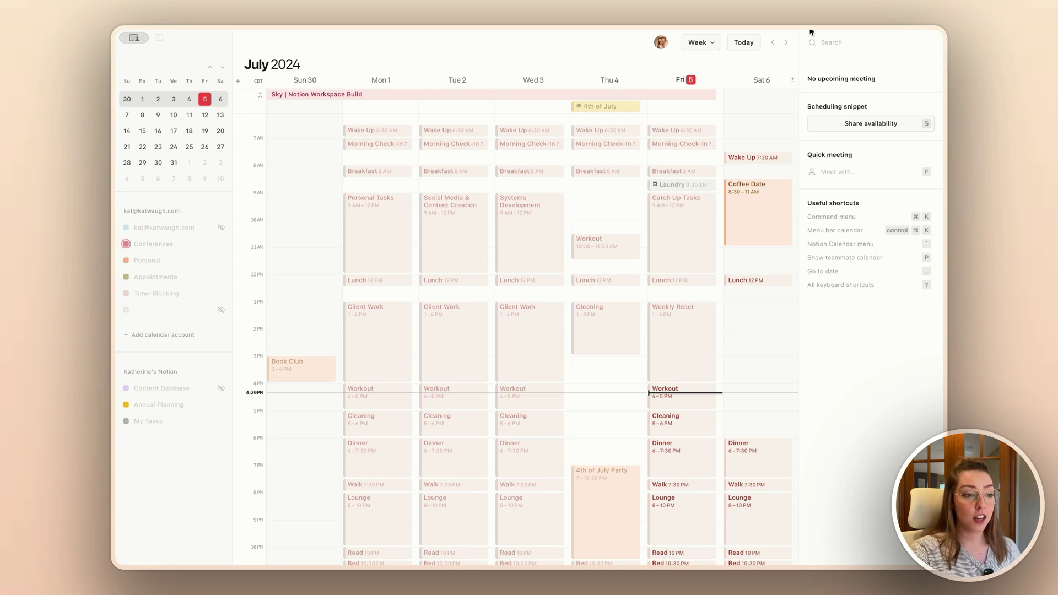
Advance to July 7–13 and link the workspace build page (searched 'sky') to Monday's 11:30 walkthrough
{"action": "left_click", "coordinate": [786, 42]}
{"action": "left_click", "coordinate": [787, 43]}
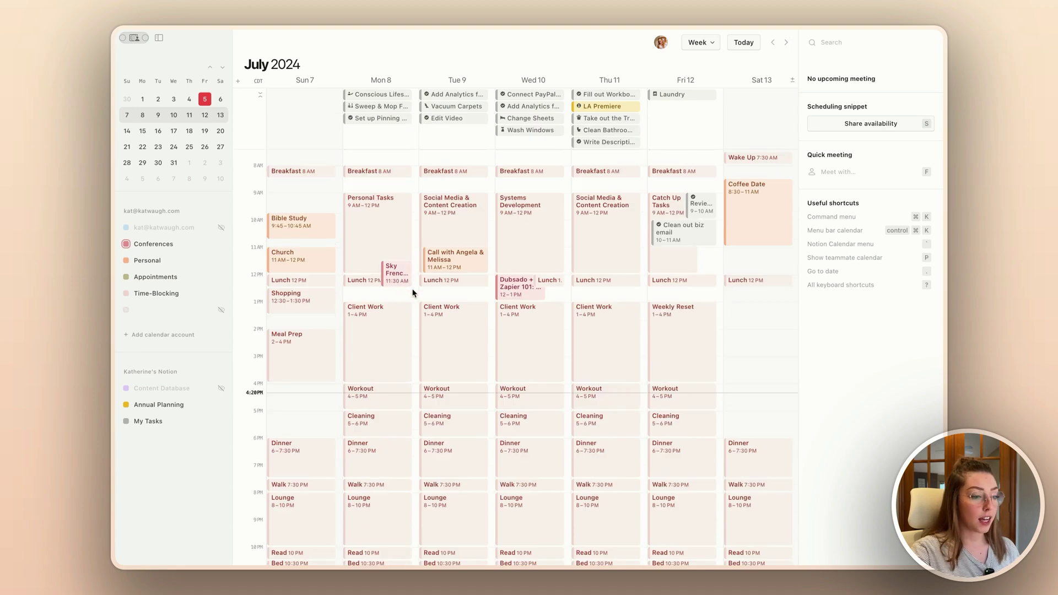
{"action": "left_click", "coordinate": [395, 272]}
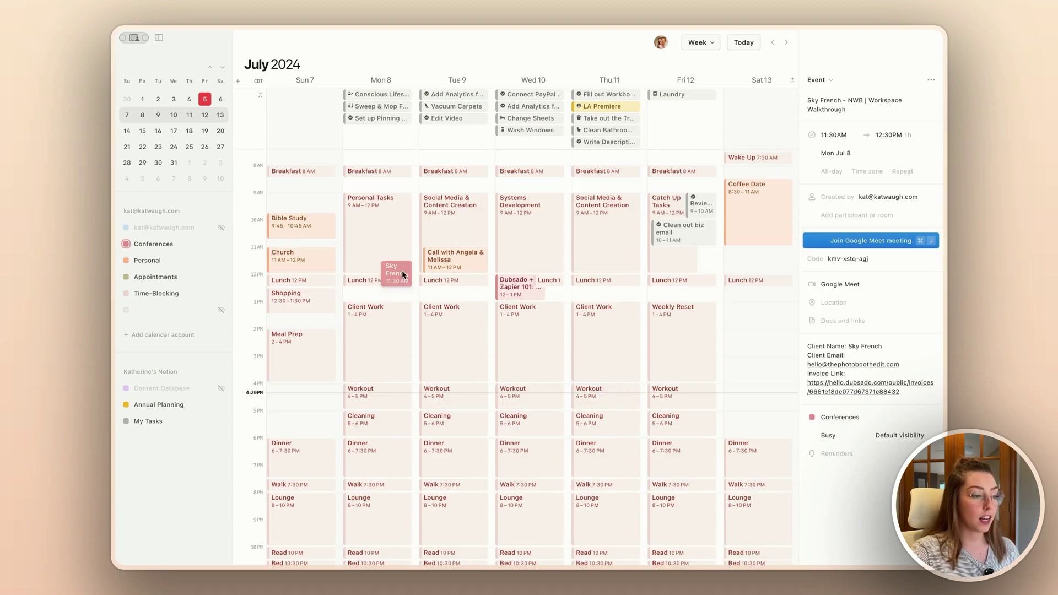
{"action": "left_click", "coordinate": [859, 320]}
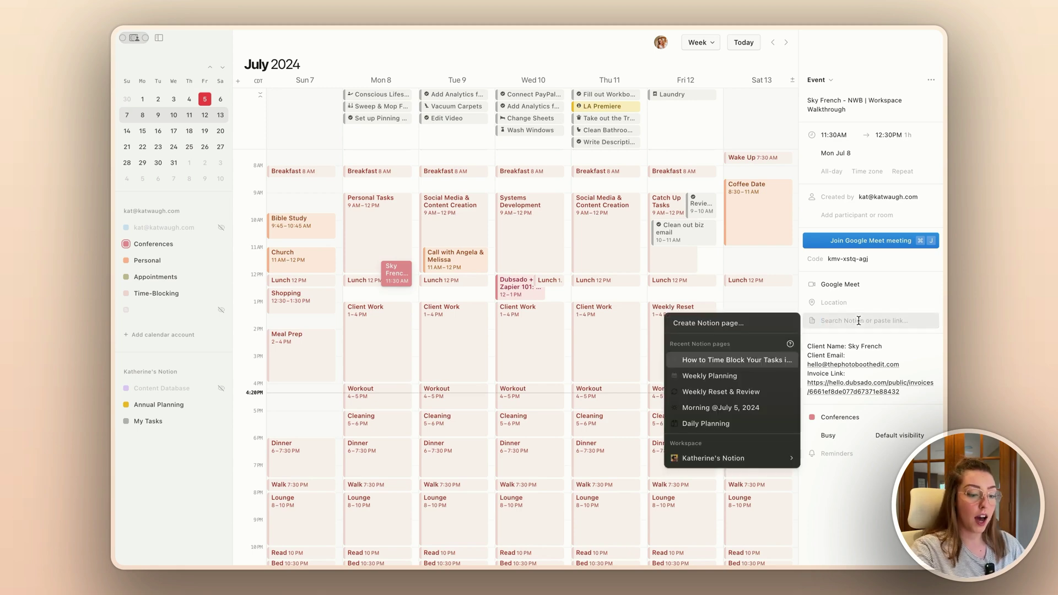
{"action": "type", "text": "sky"}
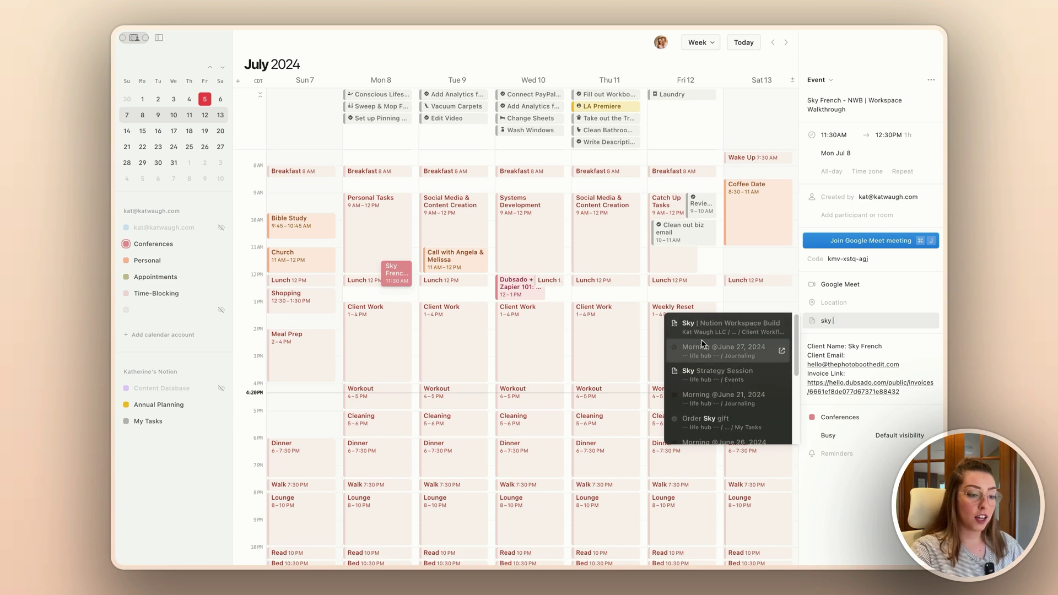
{"action": "left_click", "coordinate": [730, 330]}
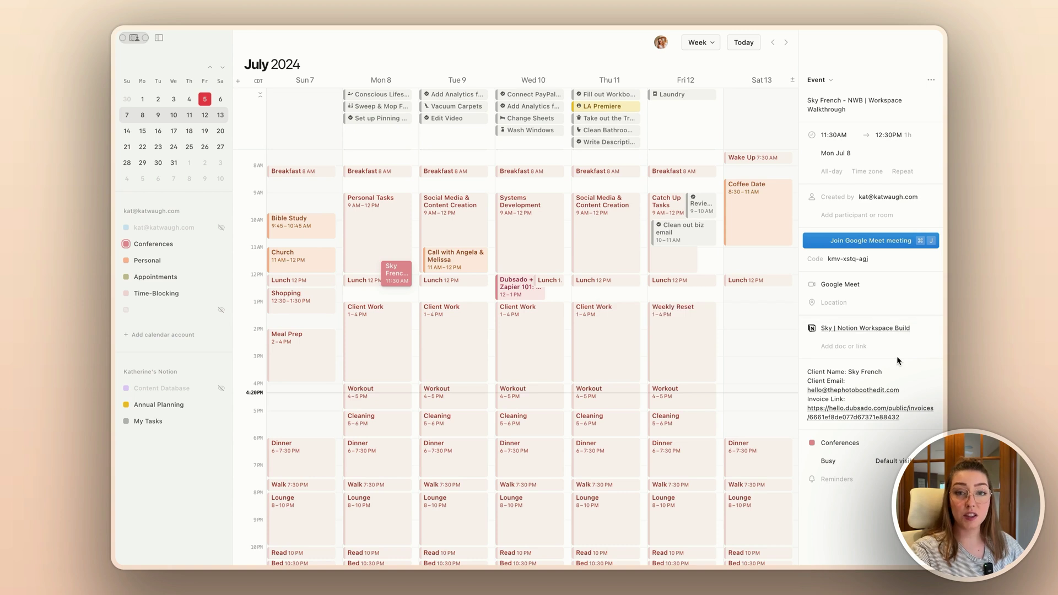
{"action": "left_click", "coordinate": [855, 328]}
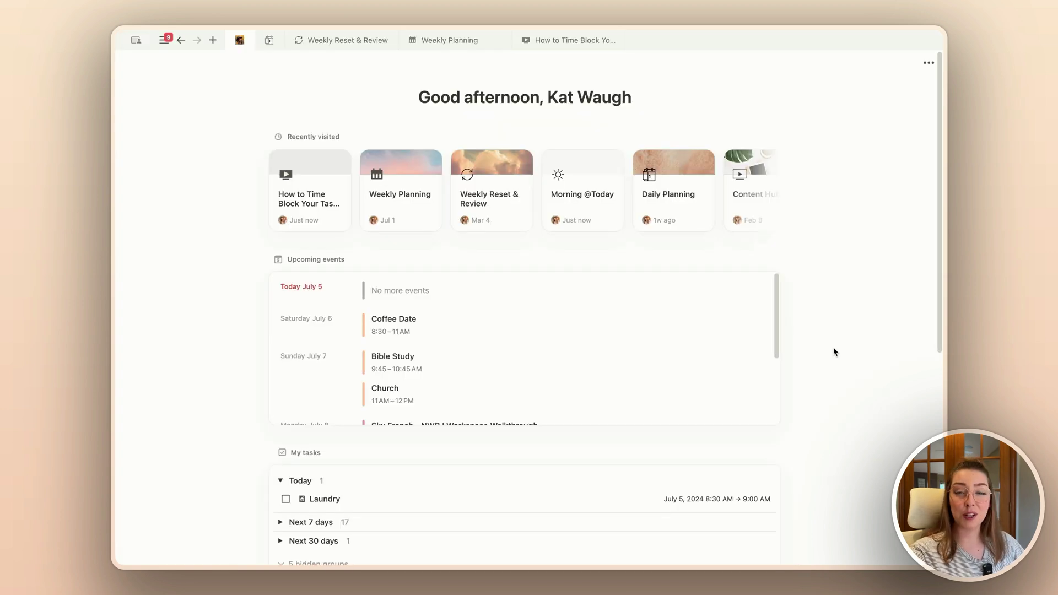
Check the Monday walkthrough's linked page in Upcoming events and go back to Notion Calendar
{"action": "scroll", "coordinate": [610, 349], "scroll_direction": "down", "scroll_amount": 3}
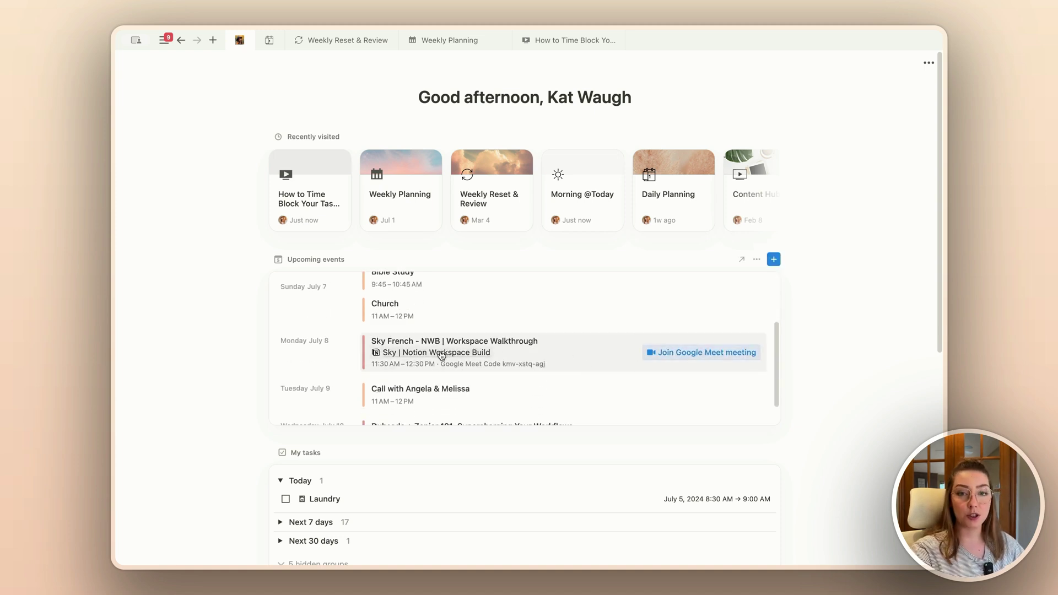
{"action": "left_click", "coordinate": [447, 357]}
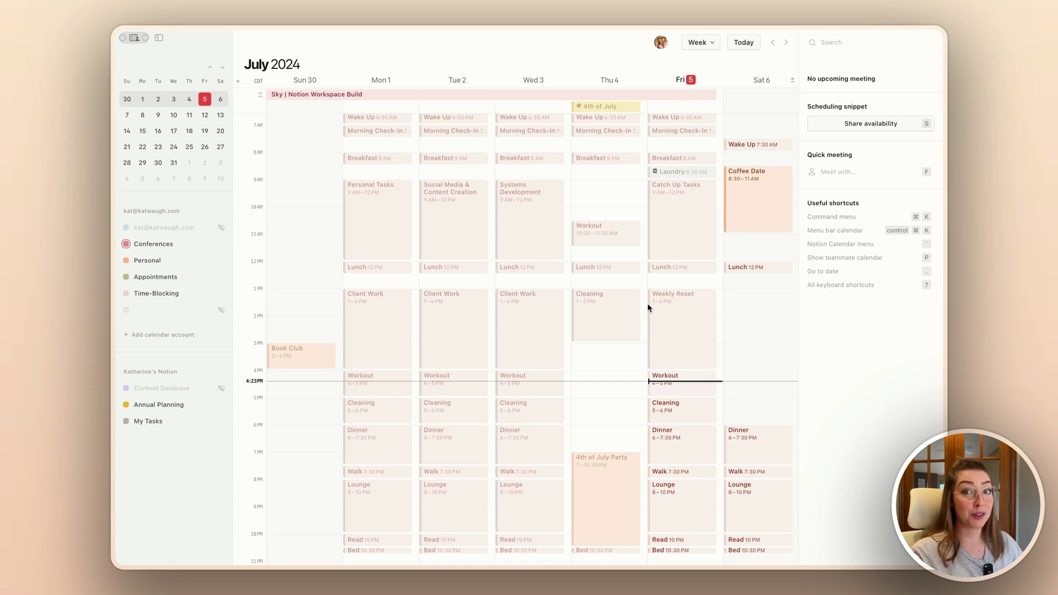
Draft availability for Saturday 11–11:45 AM and 12:30–3:45 PM, Sunday 8:30–9:45 AM, using Google Meet
{"action": "scroll", "coordinate": [649, 308], "scroll_direction": "right", "scroll_amount": 5}
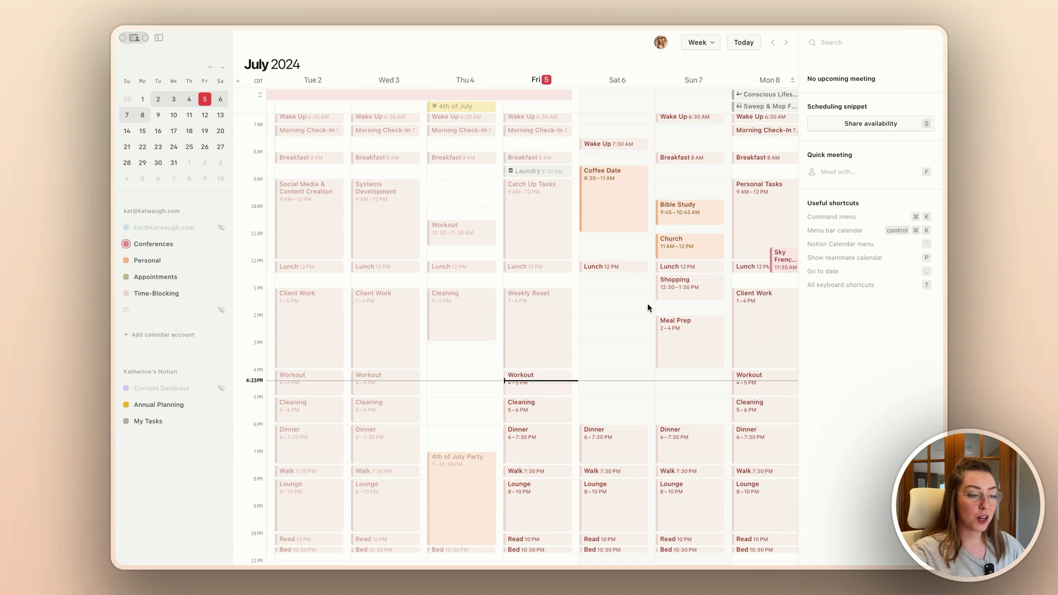
{"action": "left_click", "coordinate": [887, 123]}
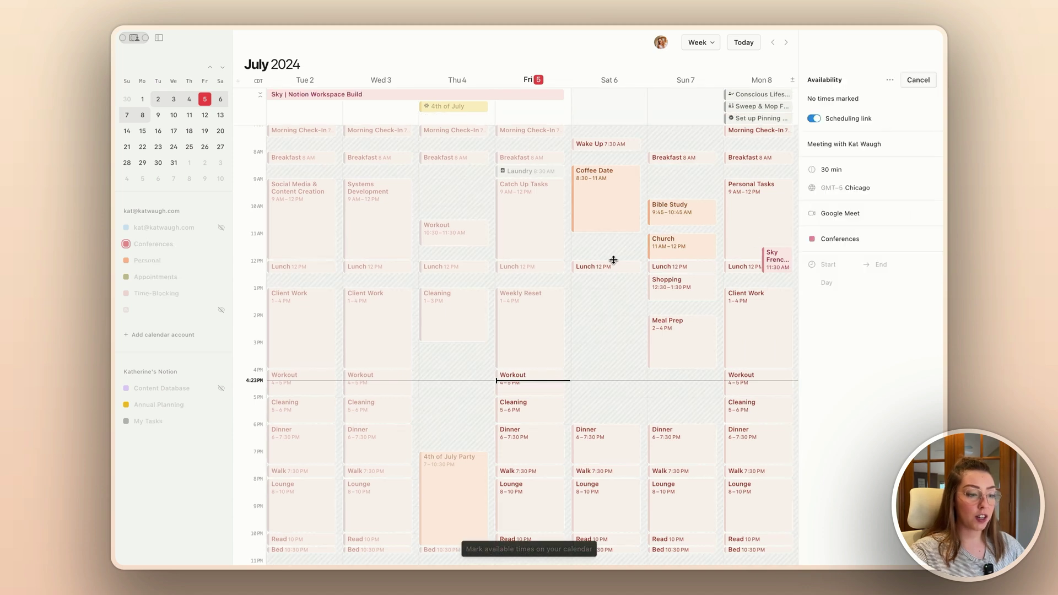
{"action": "left_click_drag", "start_coordinate": [606, 275], "coordinate": [606, 362]}
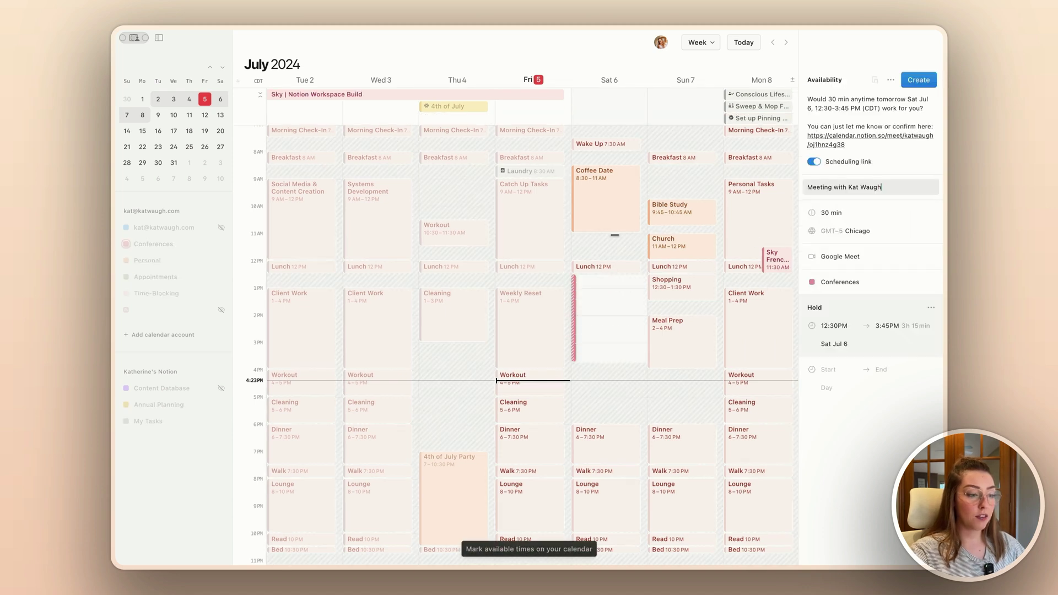
{"action": "left_click_drag", "start_coordinate": [615, 235], "coordinate": [609, 251]}
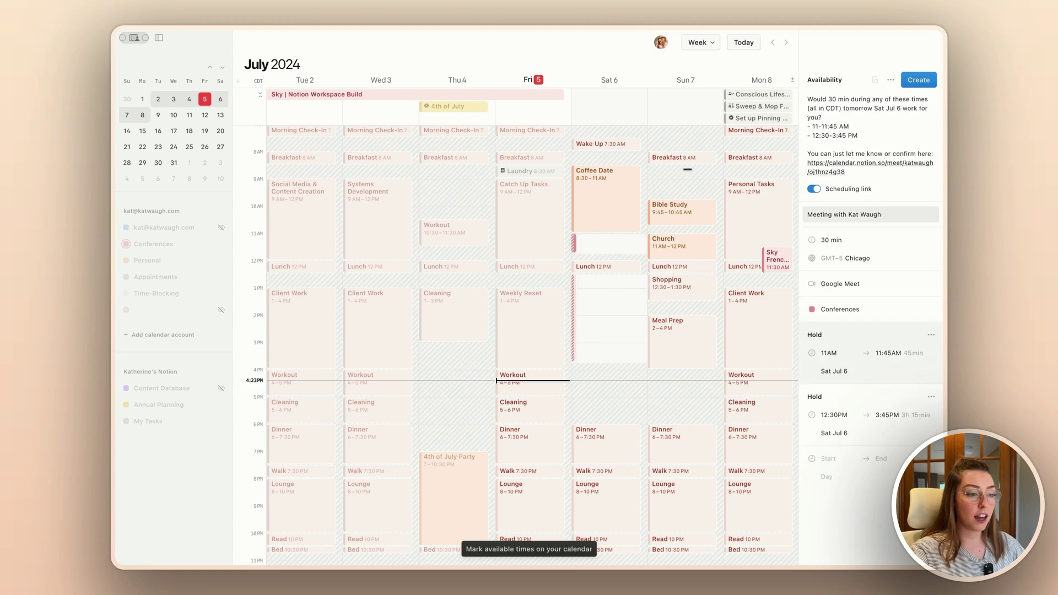
{"action": "left_click_drag", "start_coordinate": [687, 169], "coordinate": [694, 197]}
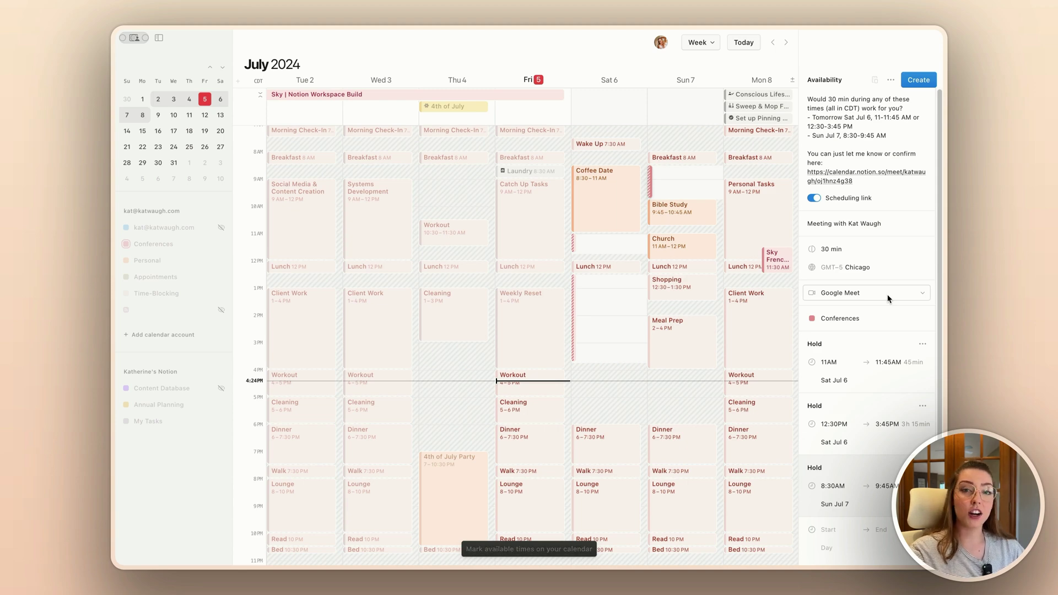
{"action": "left_click", "coordinate": [916, 294]}
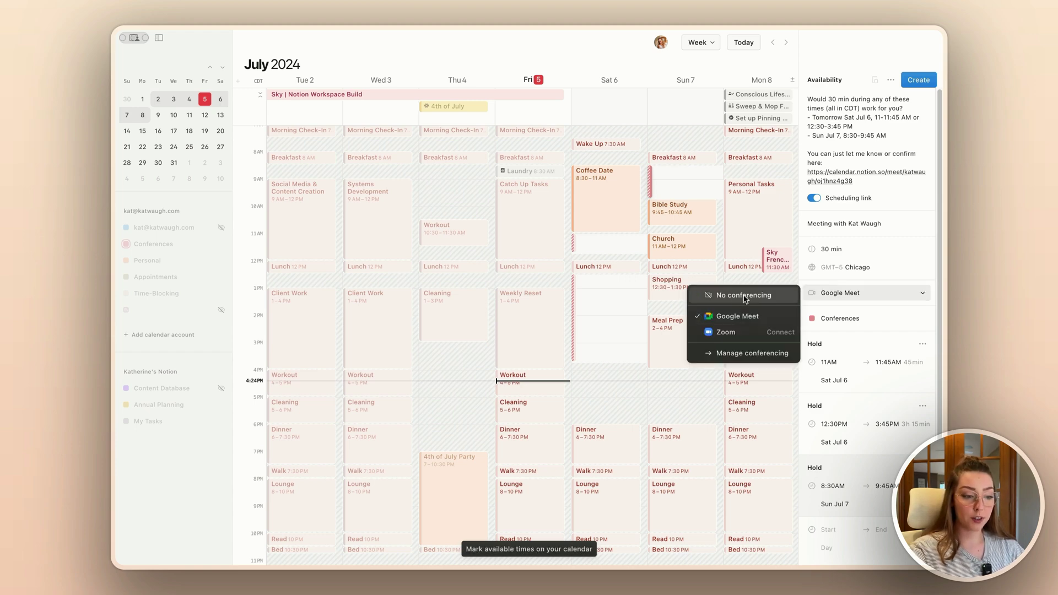
{"action": "left_click", "coordinate": [888, 293]}
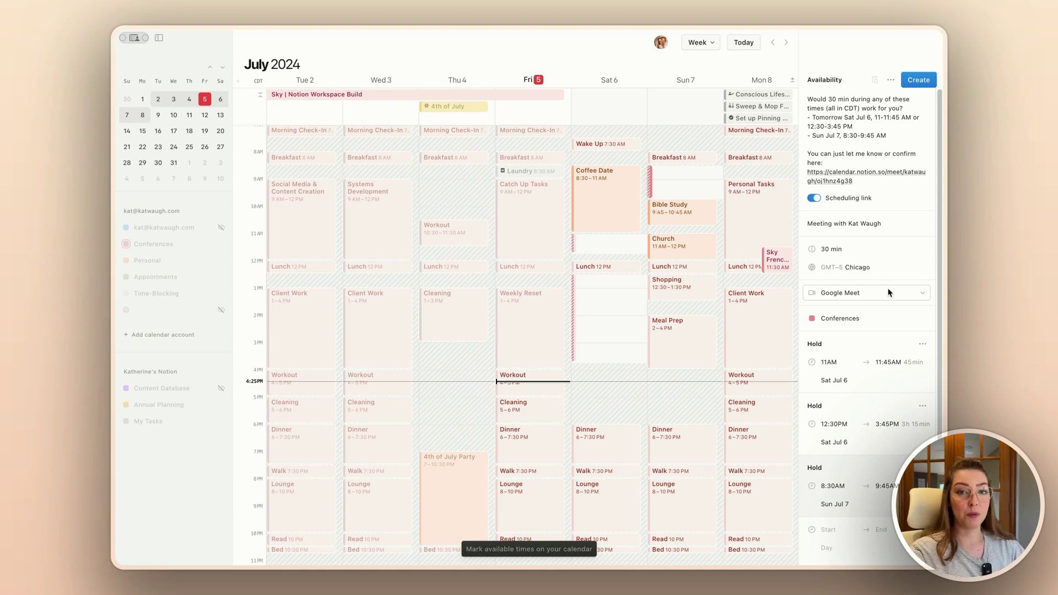
Create the availability link, discard the drafted message, and open the Personal calendar's settings
{"action": "left_click", "coordinate": [933, 82]}
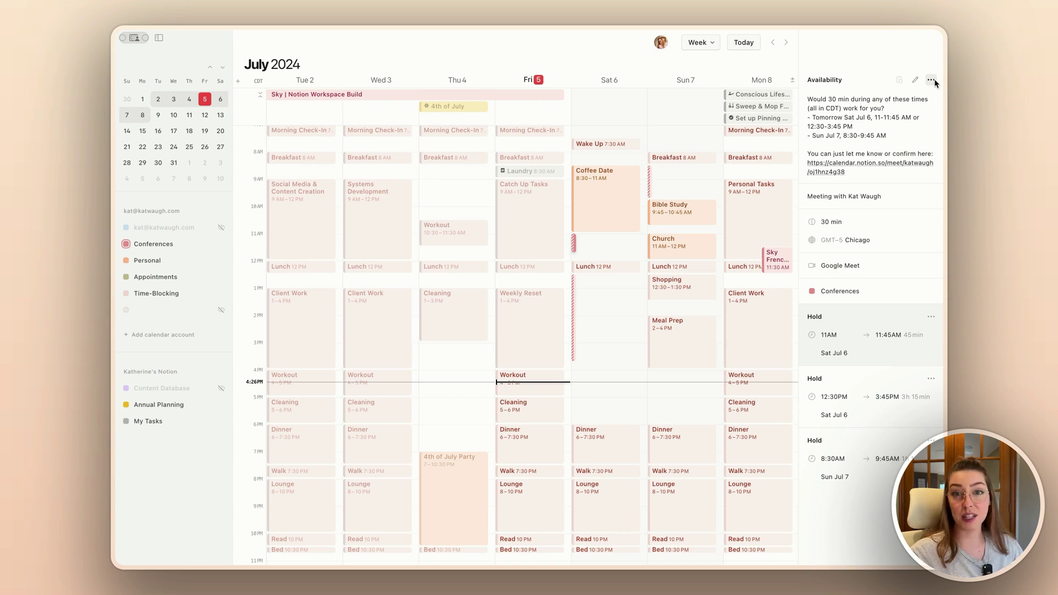
{"action": "key", "text": "BackSpace"}
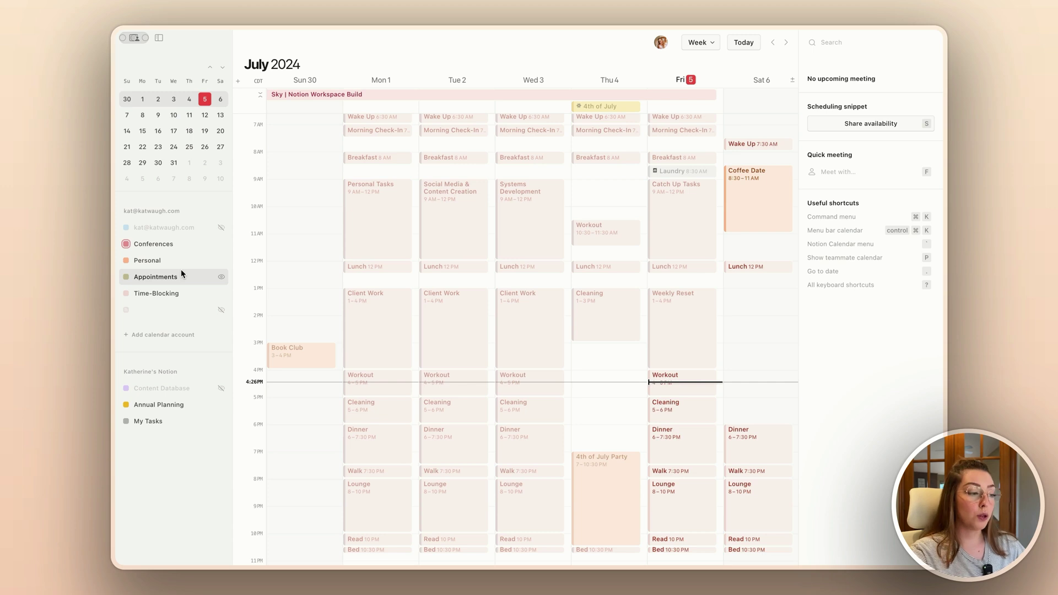
{"action": "left_click", "coordinate": [163, 259]}
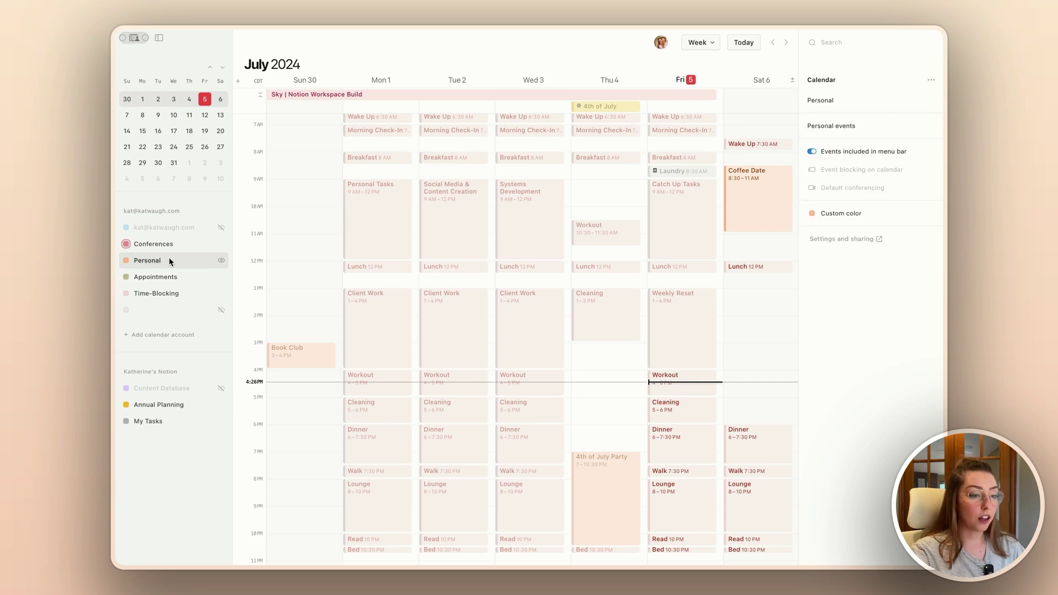
Set the Personal calendar's event blocking target to the Conferences calendar
{"action": "left_click", "coordinate": [870, 171]}
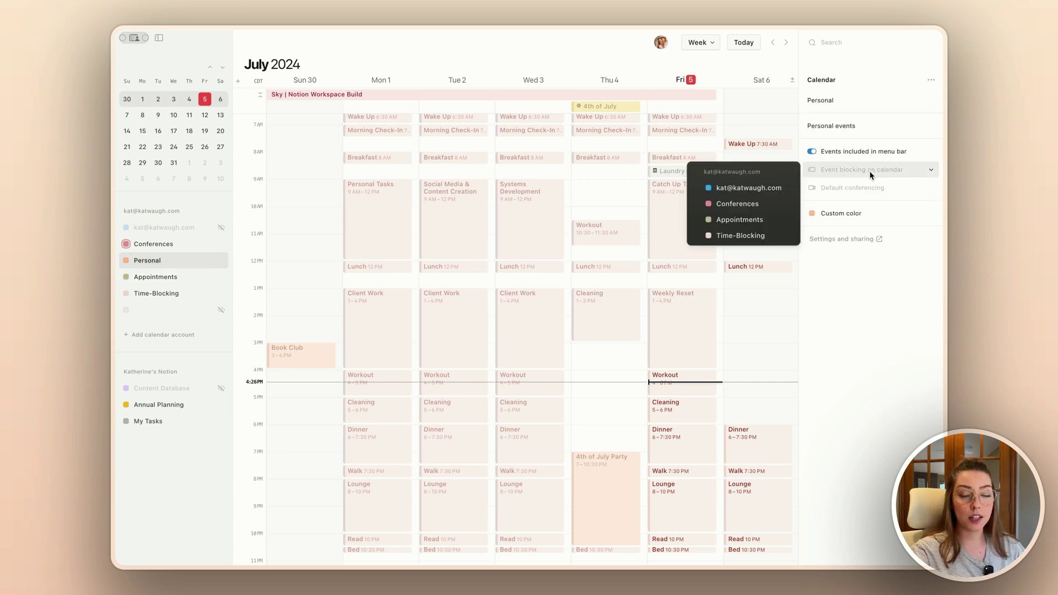
{"action": "left_click", "coordinate": [755, 206]}
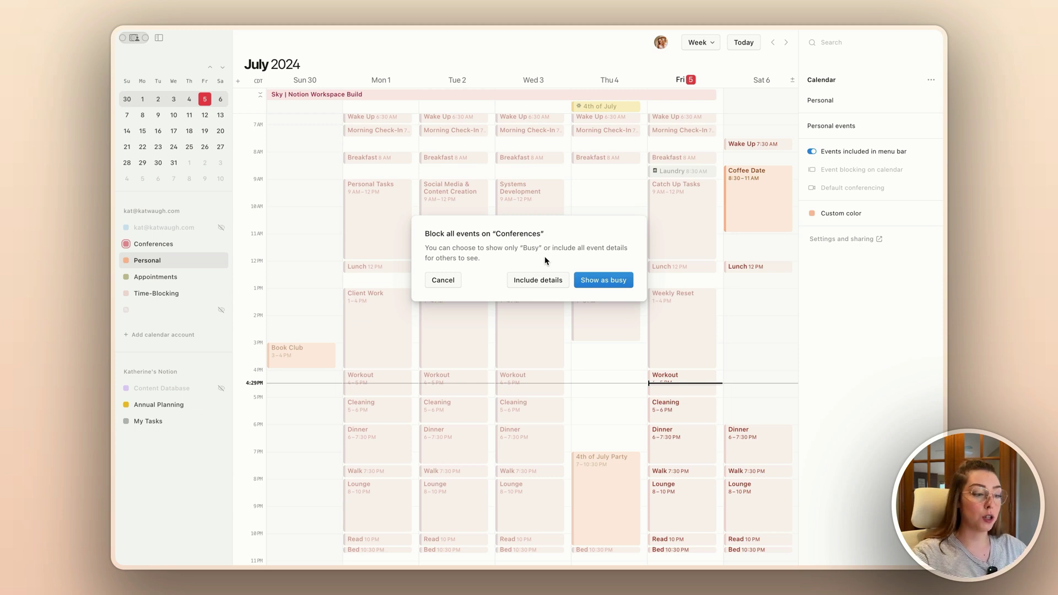
Choose Show as busy so Personal events appear on Conferences without details
{"action": "left_click", "coordinate": [607, 280]}
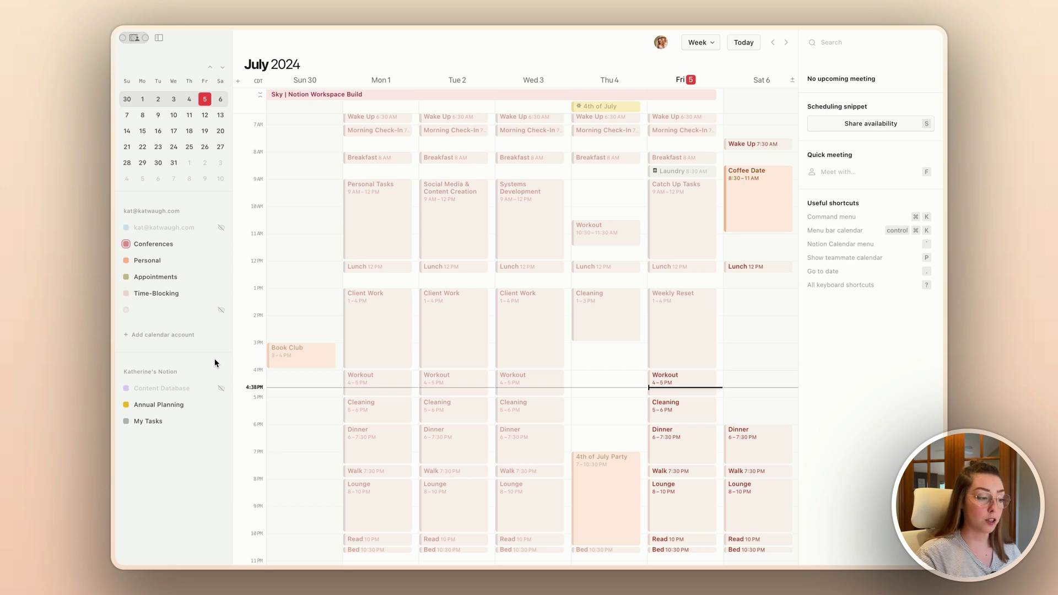
Scroll the week to July 1–7 to bring Sunday's Bible Study, Church and Meal Prep blocks into view
{"action": "scroll", "coordinate": [215, 363], "scroll_direction": "right", "scroll_amount": 3}
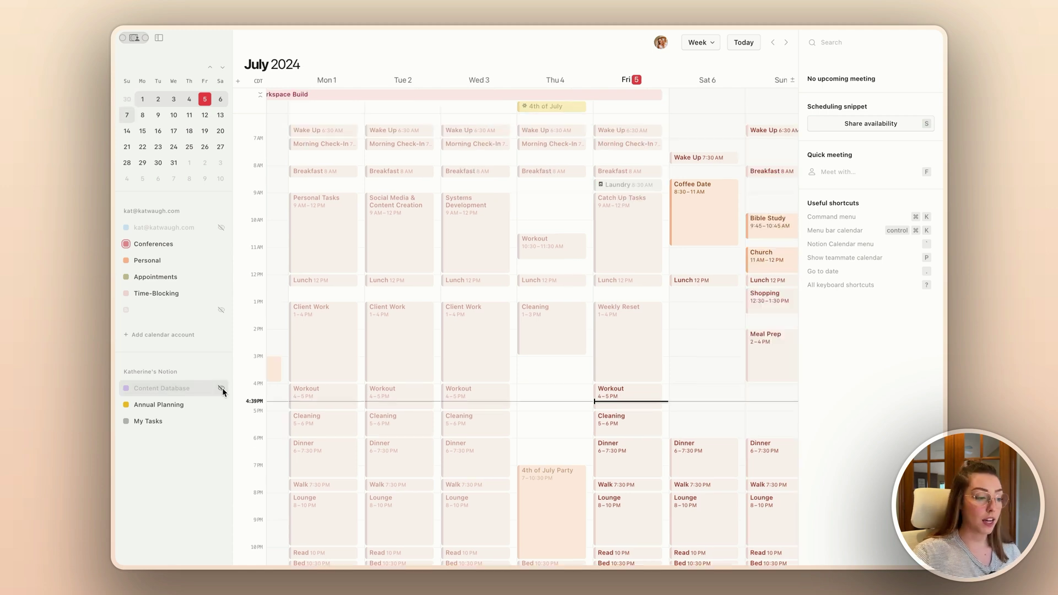
{"action": "left_click", "coordinate": [221, 390]}
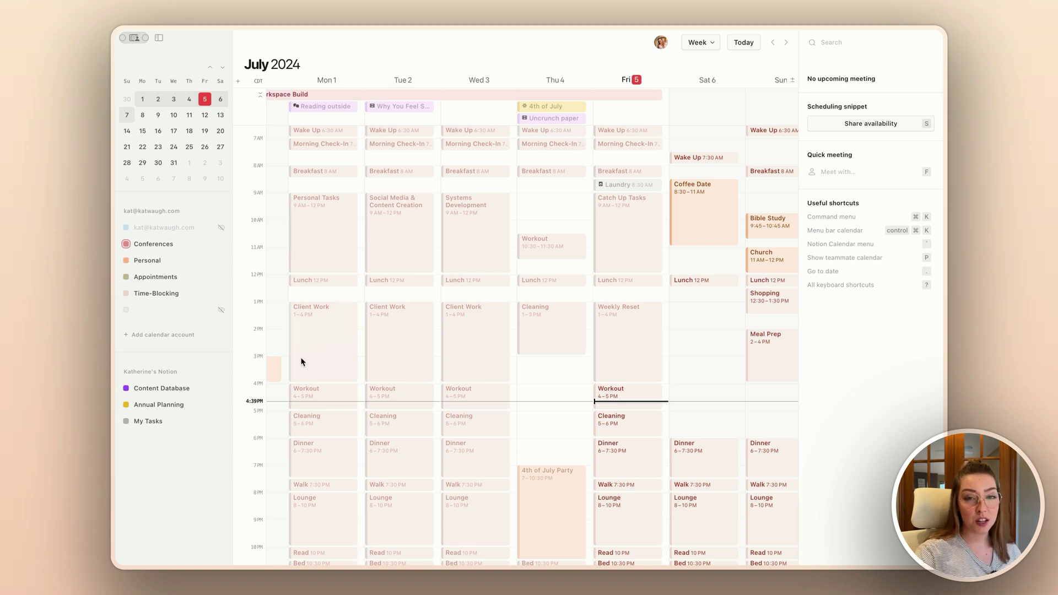
{"action": "left_click", "coordinate": [221, 390]}
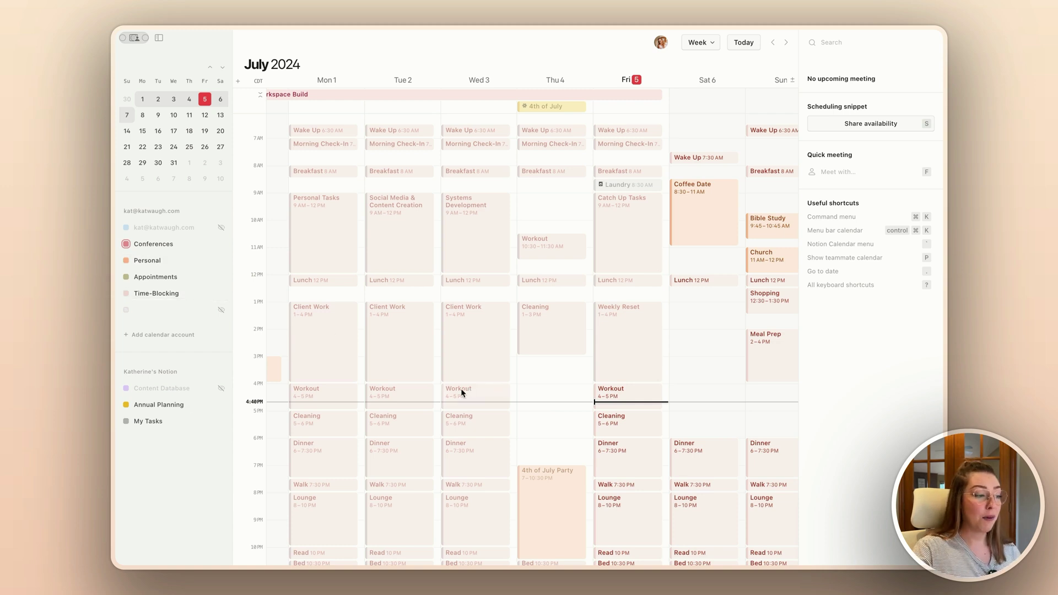
{"action": "left_click", "coordinate": [220, 293]}
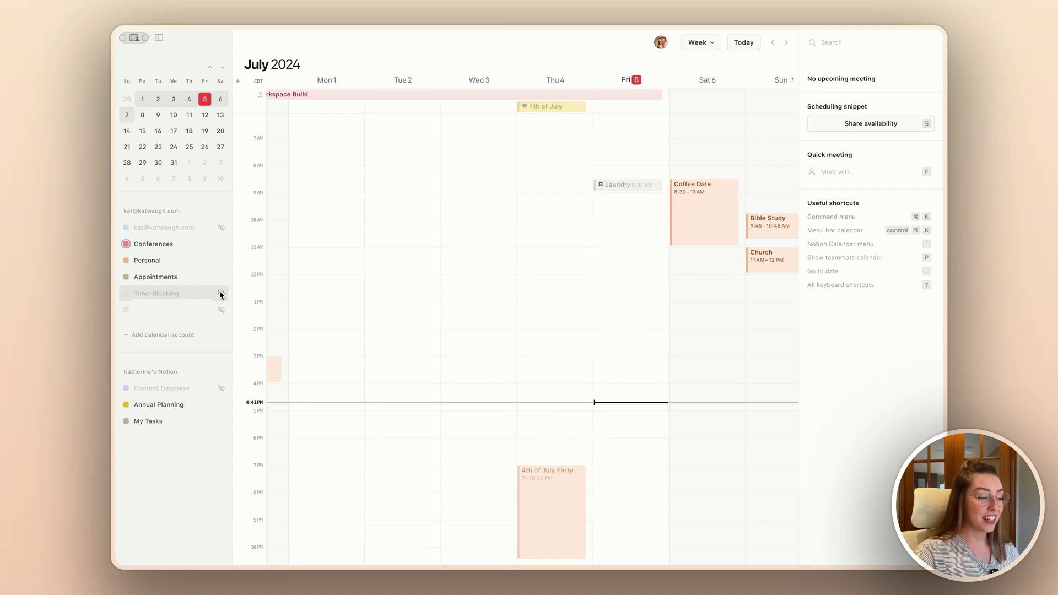
Hide My Tasks, restore Time-Blocking events, then show My Tasks again in the June 30–July 6 week
{"action": "left_click", "coordinate": [221, 422]}
{"action": "scroll", "coordinate": [579, 298], "scroll_direction": "right", "scroll_amount": 10}
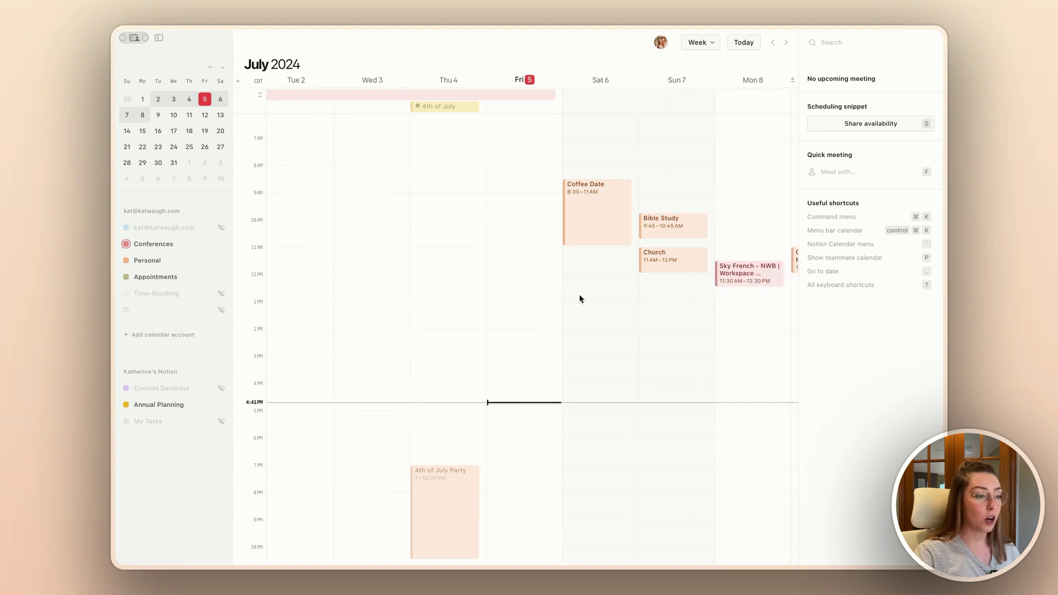
{"action": "scroll", "coordinate": [579, 295], "scroll_direction": "left", "scroll_amount": 10}
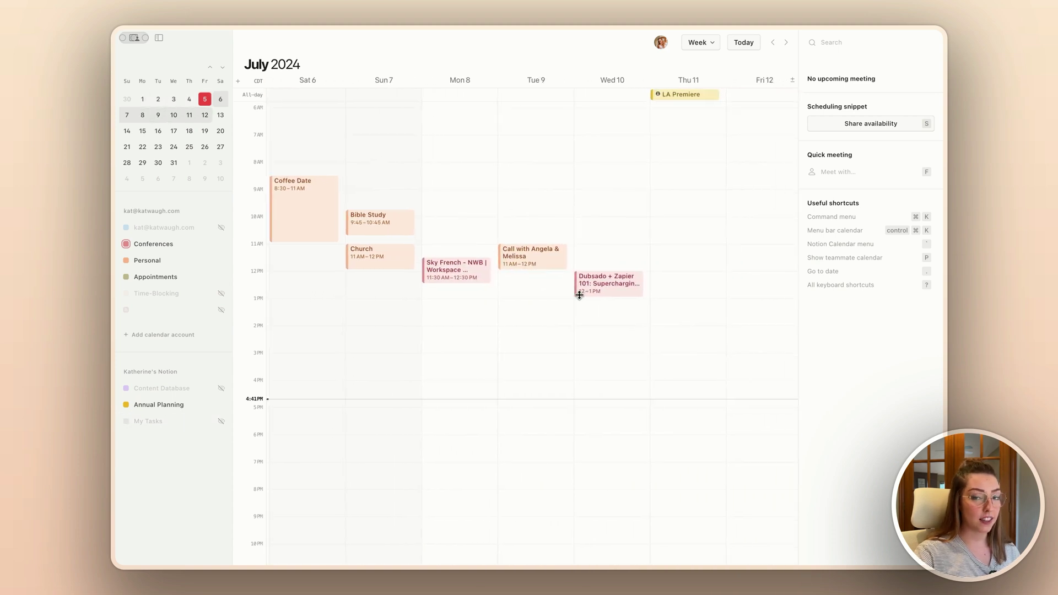
{"action": "left_click", "coordinate": [221, 293]}
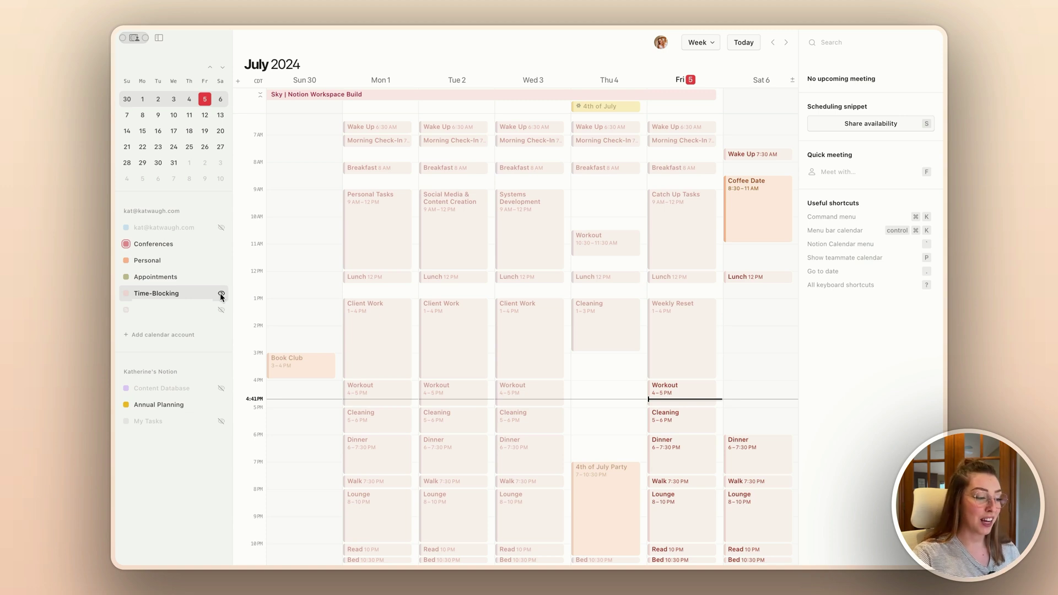
{"action": "left_click", "coordinate": [221, 422]}
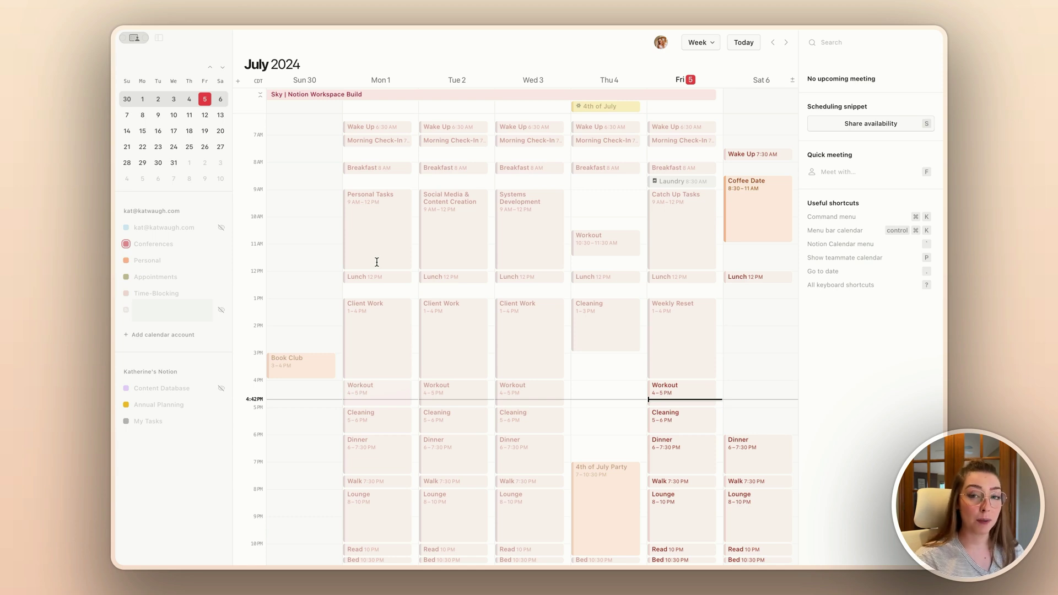
{"action": "left_click", "coordinate": [432, 392]}
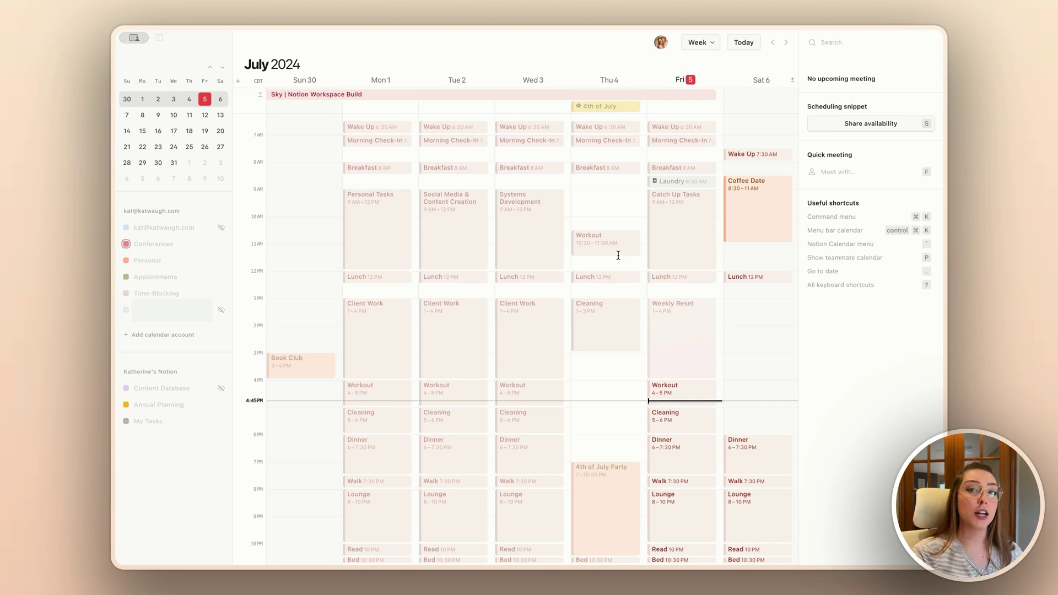
{"action": "left_click", "coordinate": [428, 376]}
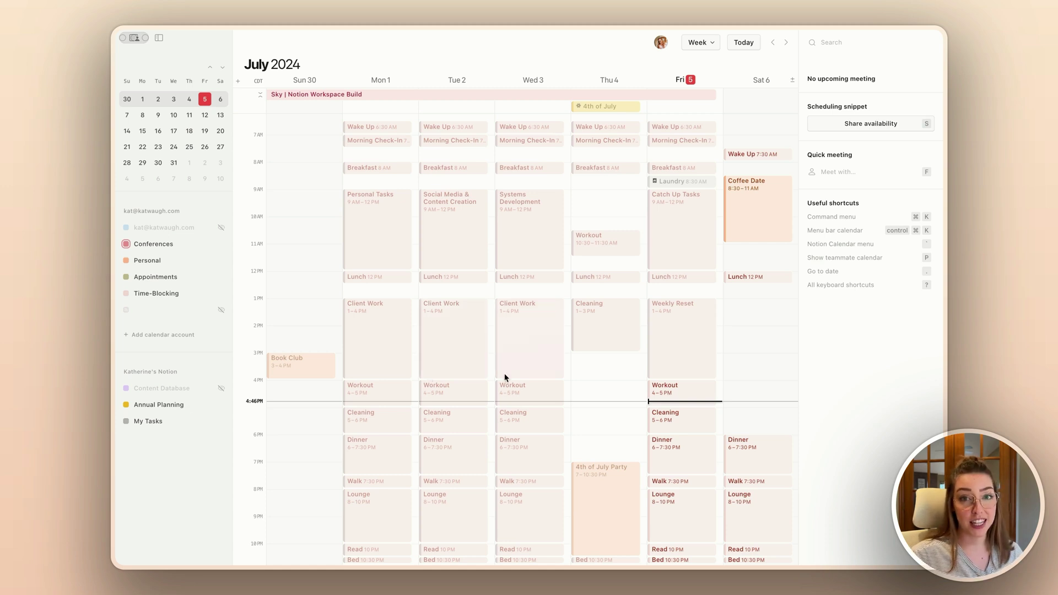
{"action": "scroll", "coordinate": [598, 290], "scroll_direction": "right", "scroll_amount": 10}
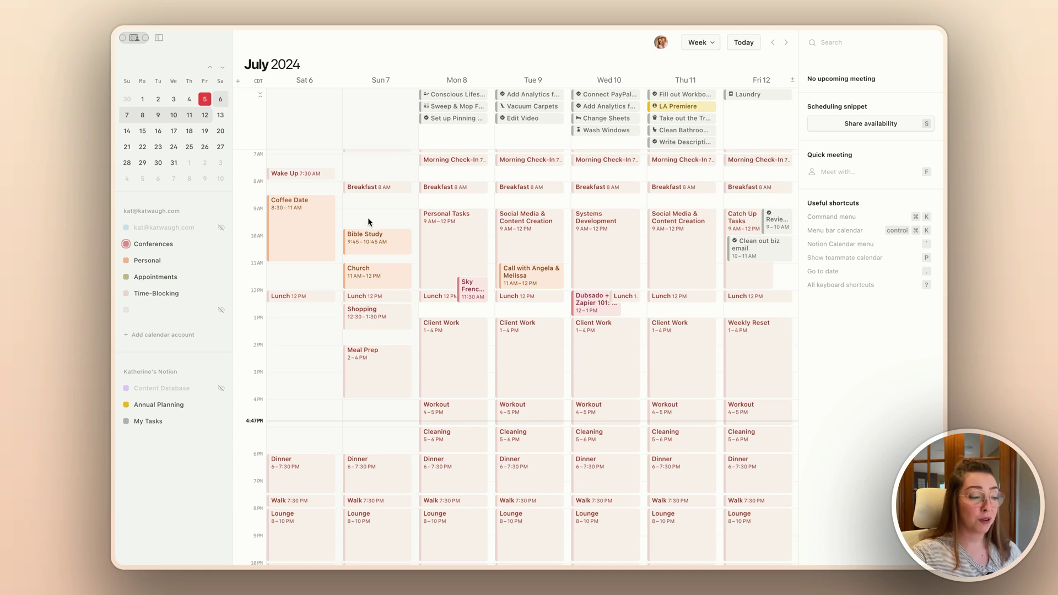
Select the Sat 6 Coffee Date event (8:30–11 AM, weekly, Personal calendar)
{"action": "left_click", "coordinate": [299, 237]}
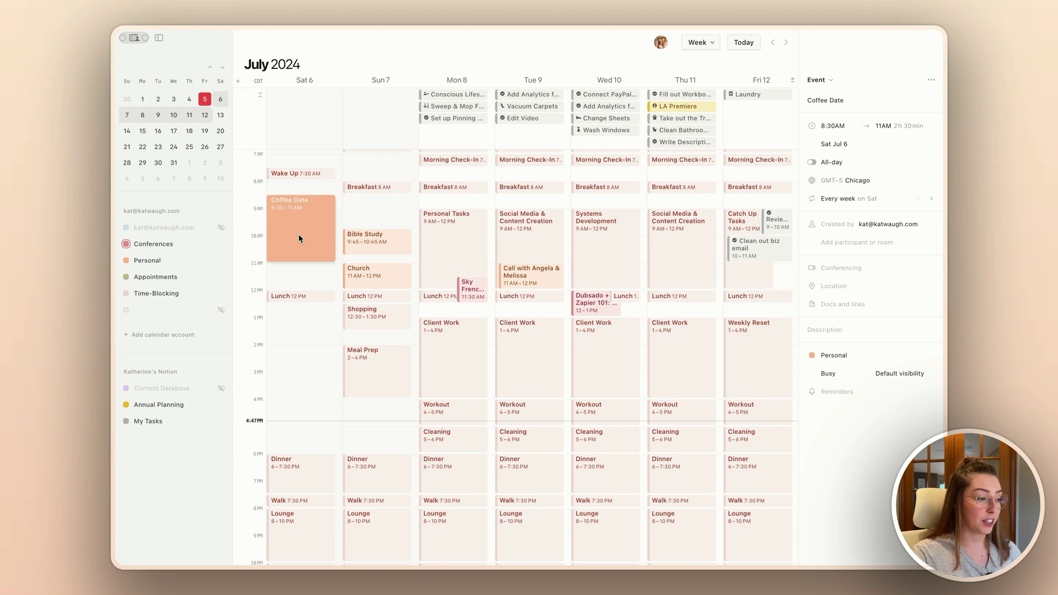
Delete only the Sat 6 Coffee Date occurrence, shift the week forward, and select Monday's Personal Tasks
{"action": "key", "text": "BackSpace"}
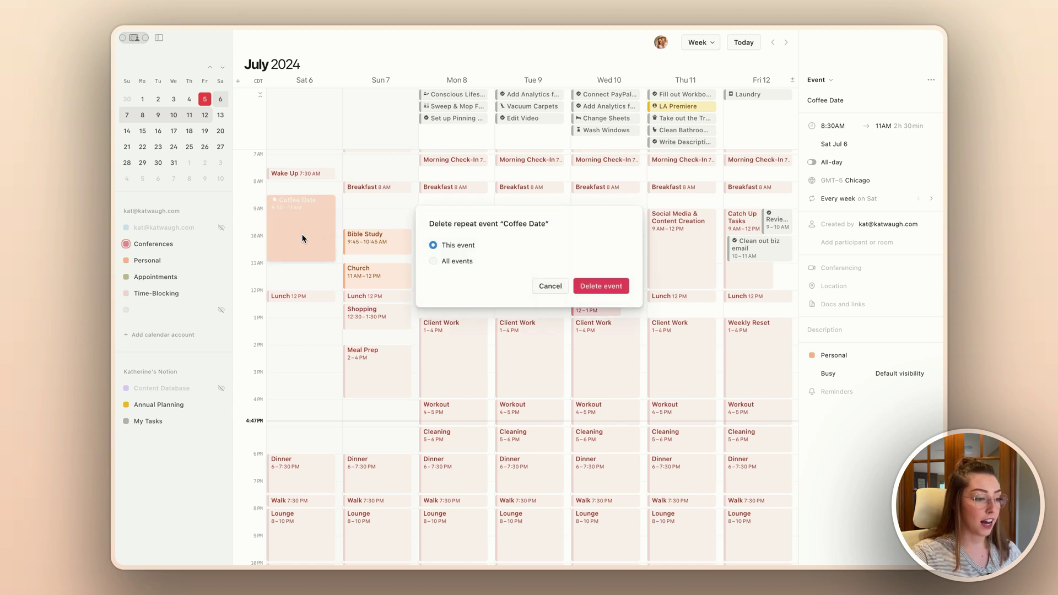
{"action": "key", "text": "Return"}
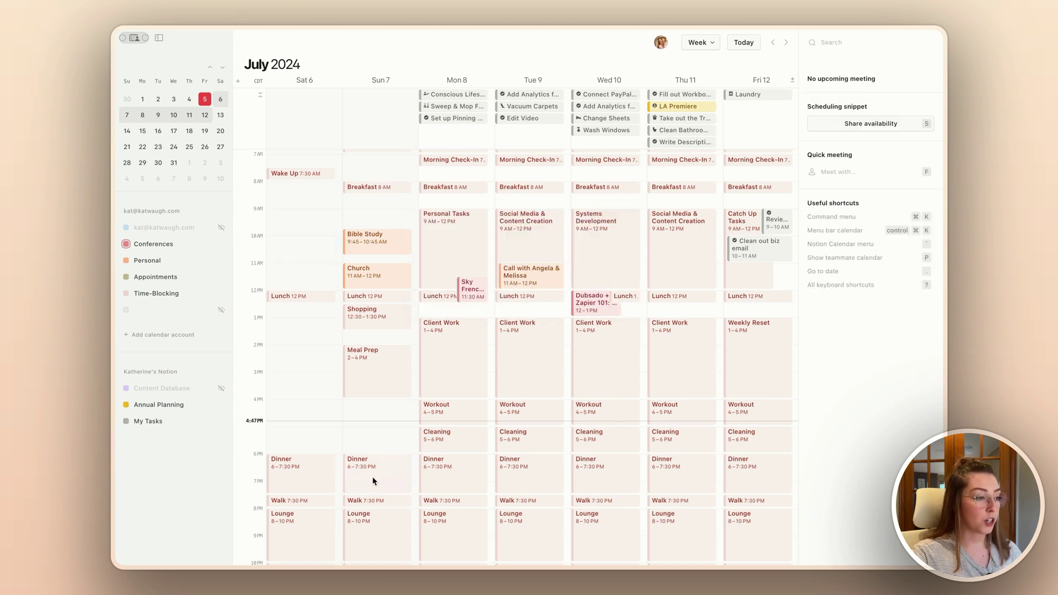
{"action": "scroll", "coordinate": [413, 322], "scroll_direction": "right", "scroll_amount": 3}
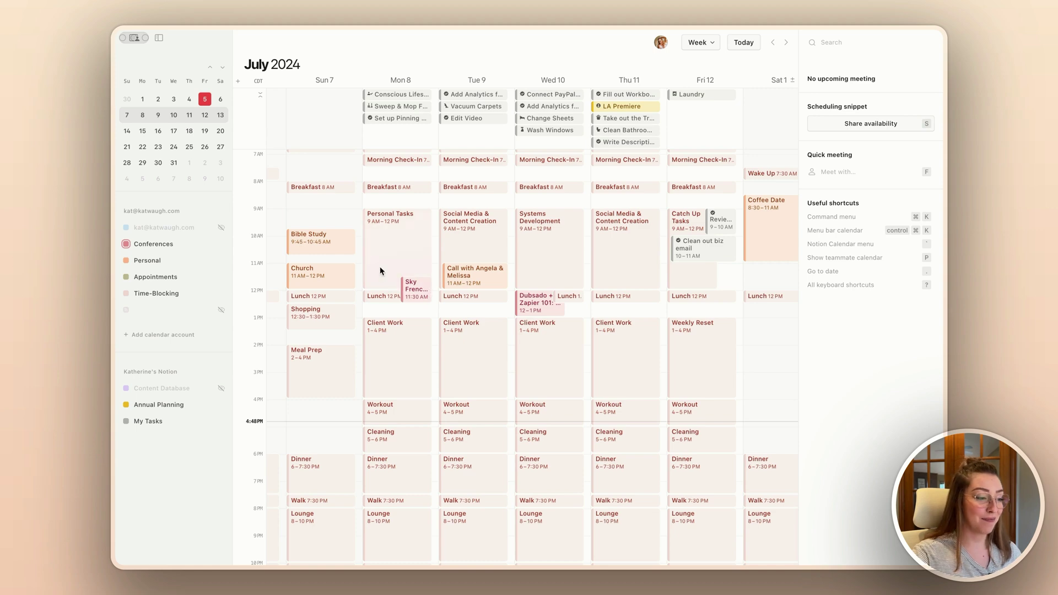
{"action": "left_click", "coordinate": [387, 280]}
End Monday's Personal Tasks at 11:30 AM and move Lunch to 12:30–1 PM, then hide My Tasks
{"action": "left_click_drag", "start_coordinate": [390, 287], "coordinate": [390, 271]}
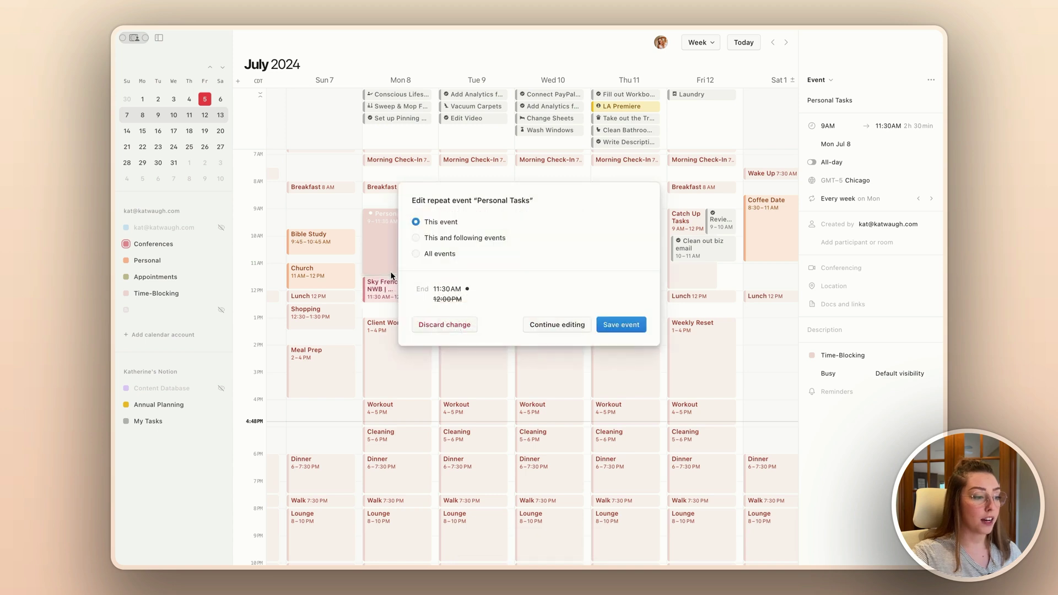
{"action": "left_click", "coordinate": [621, 324]}
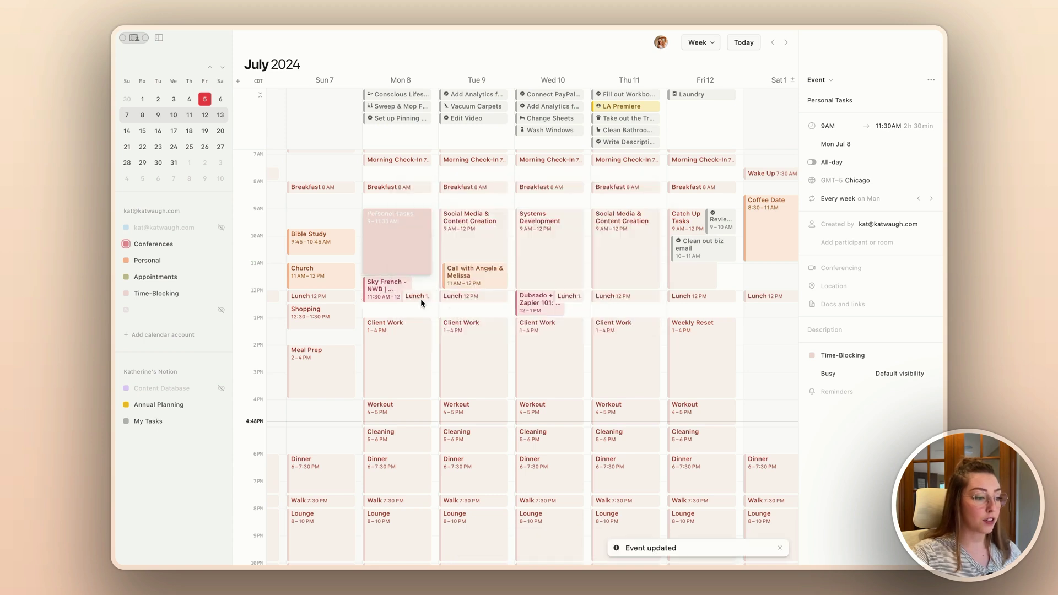
{"action": "left_click_drag", "start_coordinate": [420, 303], "coordinate": [419, 311]}
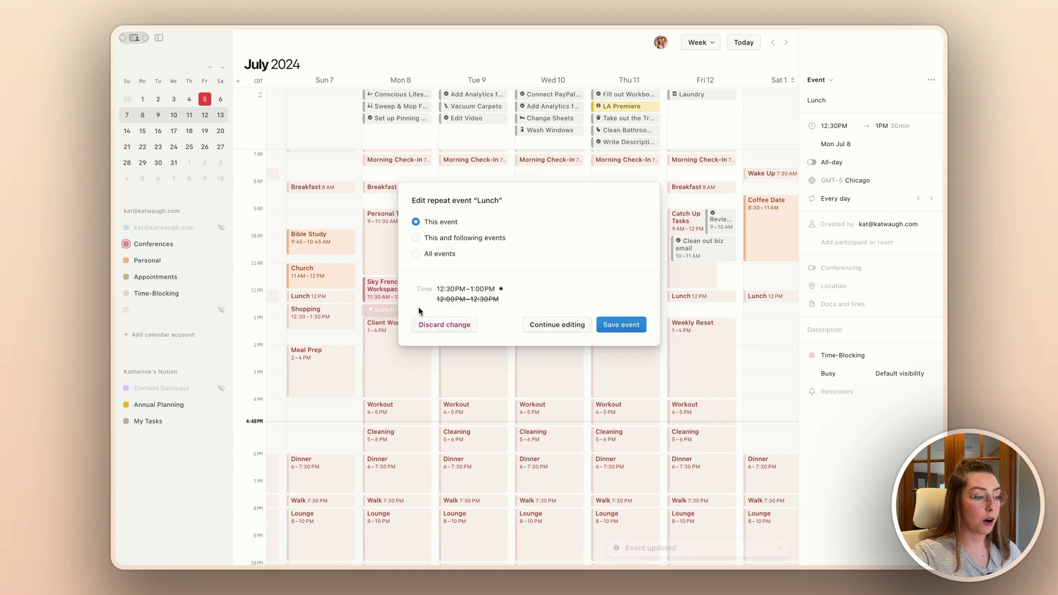
{"action": "left_click", "coordinate": [621, 324]}
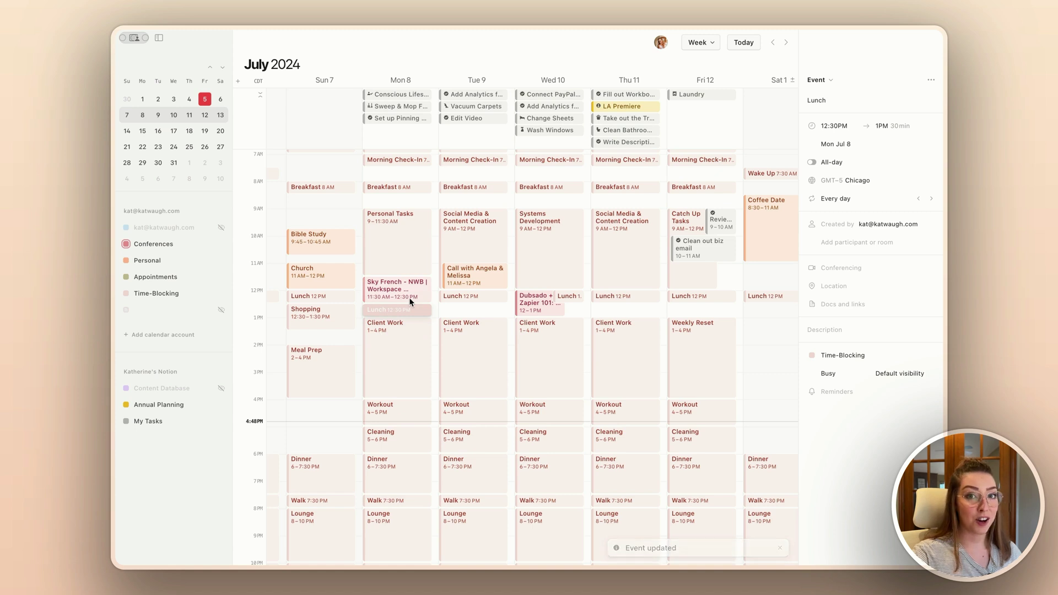
{"action": "key", "text": "Escape"}
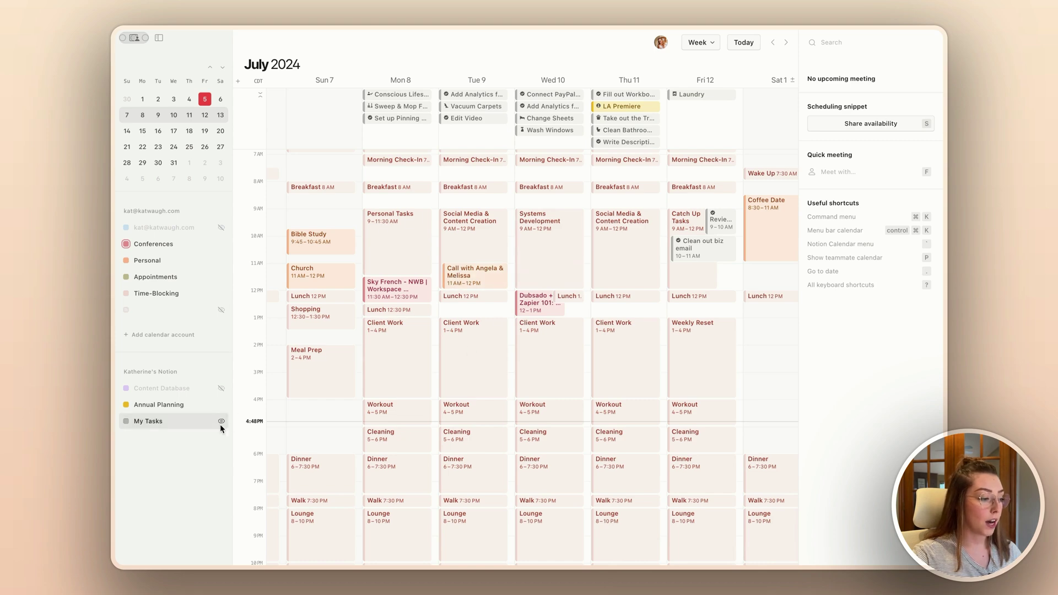
{"action": "left_click", "coordinate": [220, 422]}
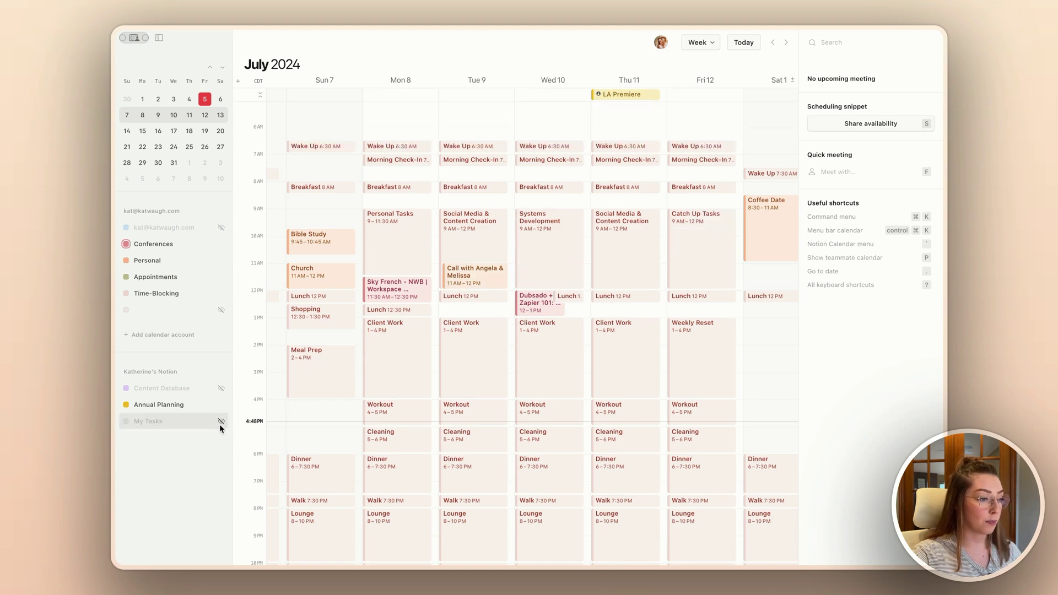
Check Tuesday's Social Media & Content Creation block, now ending at 11 AM, then close its details
{"action": "left_click", "coordinate": [480, 252]}
{"action": "key", "text": "Escape"}
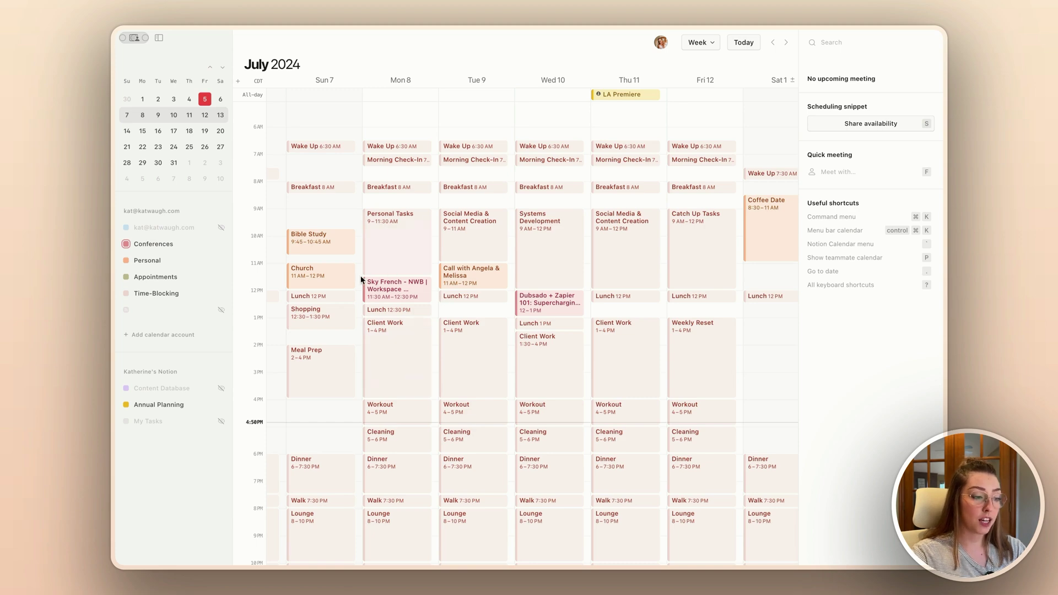
Delete only this week's Client Work occurrence on Monday, Tuesday, Wednesday and Thursday
{"action": "left_click", "coordinate": [395, 366]}
{"action": "key", "text": "BackSpace"}
{"action": "left_click", "coordinate": [601, 296]}
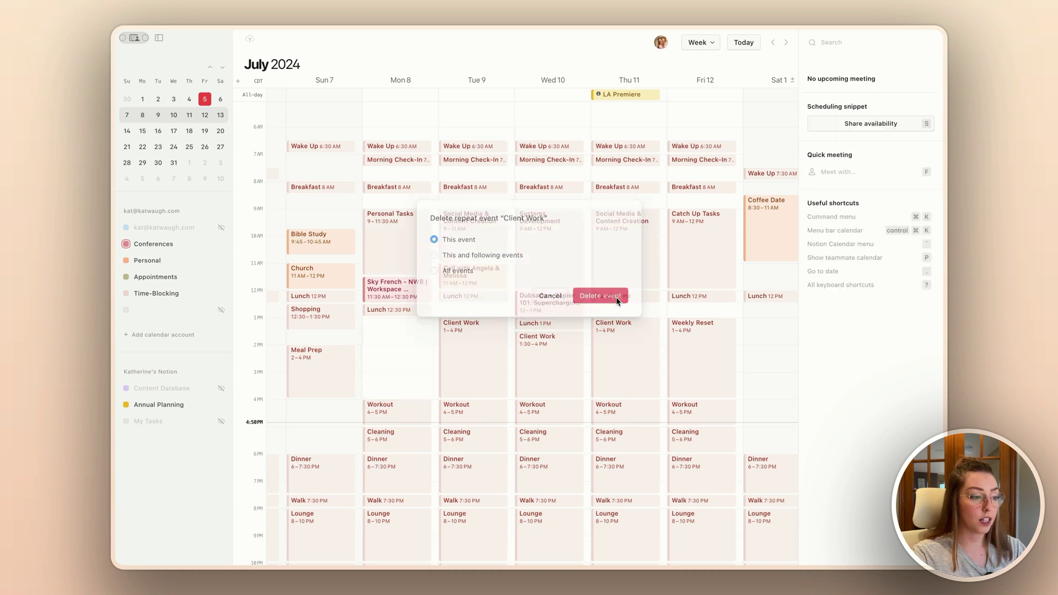
{"action": "left_click", "coordinate": [487, 352]}
{"action": "key", "text": "BackSpace"}
{"action": "left_click", "coordinate": [605, 300]}
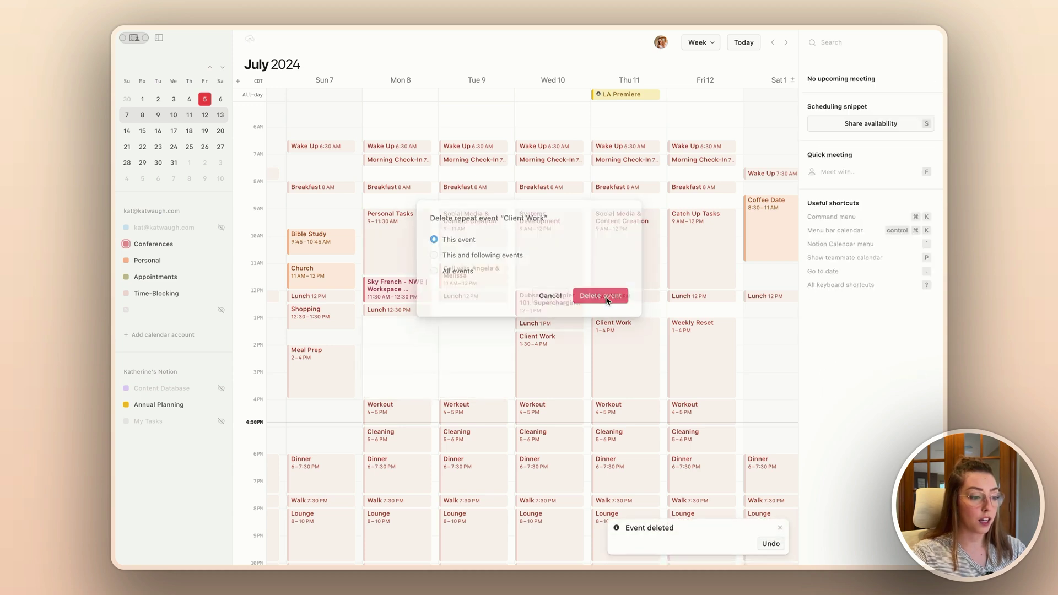
{"action": "left_click", "coordinate": [556, 356]}
{"action": "key", "text": "BackSpace"}
{"action": "left_click", "coordinate": [599, 296]}
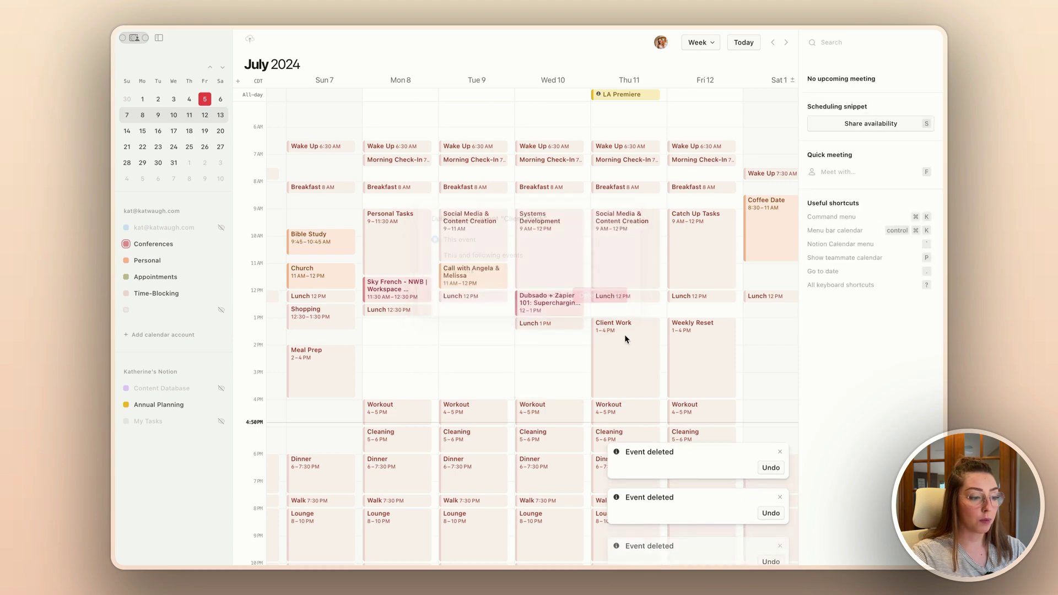
{"action": "left_click", "coordinate": [631, 356]}
{"action": "key", "text": "BackSpace"}
{"action": "left_click", "coordinate": [610, 300]}
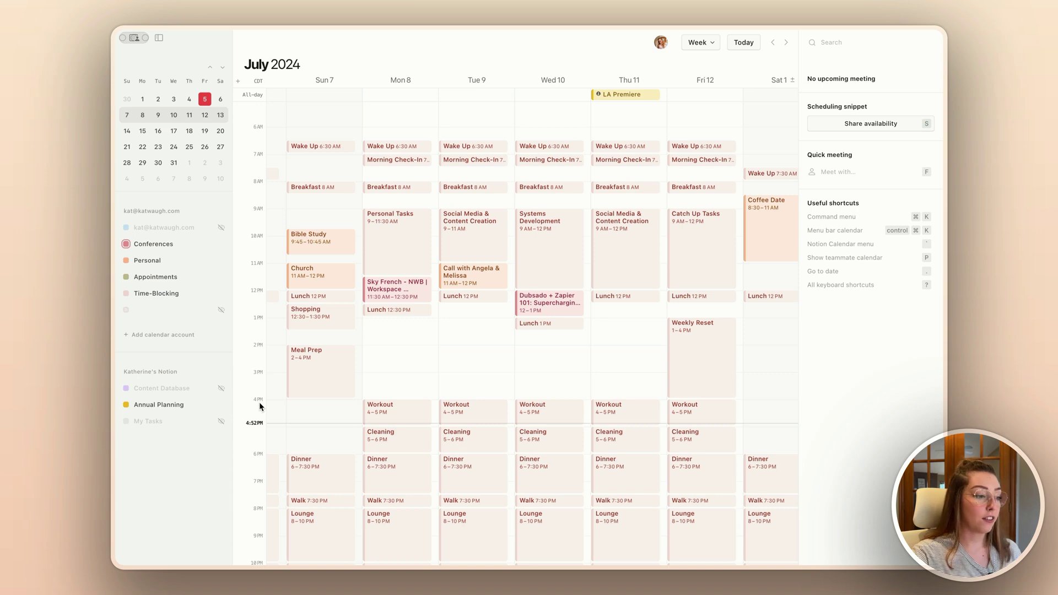
Unhide the My Tasks calendar so its Notion tasks reappear, then scroll down the week
{"action": "left_click", "coordinate": [221, 422]}
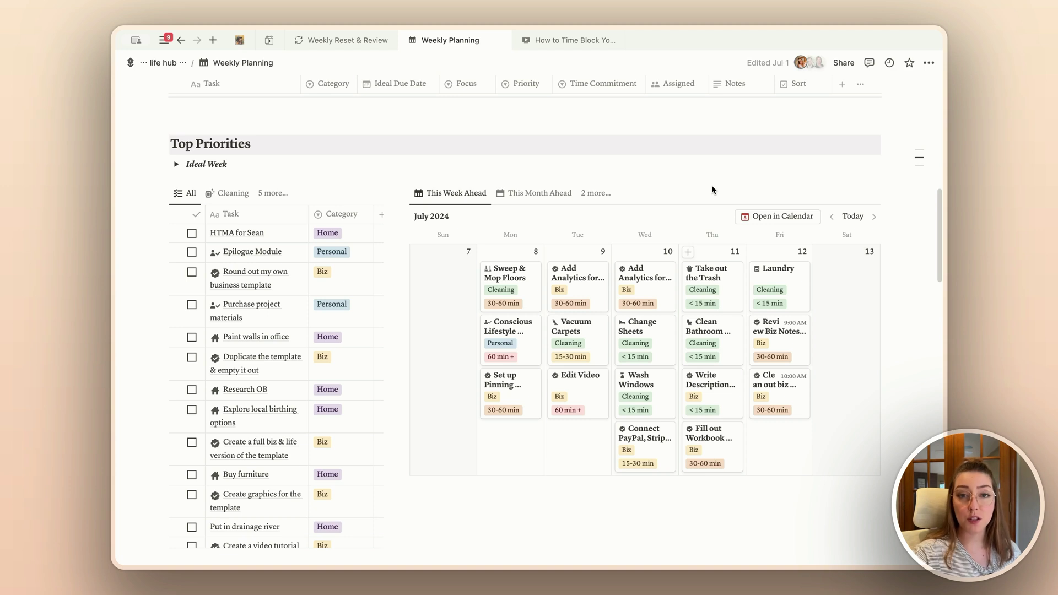
{"action": "scroll", "coordinate": [711, 190], "scroll_direction": "down", "scroll_amount": 2}
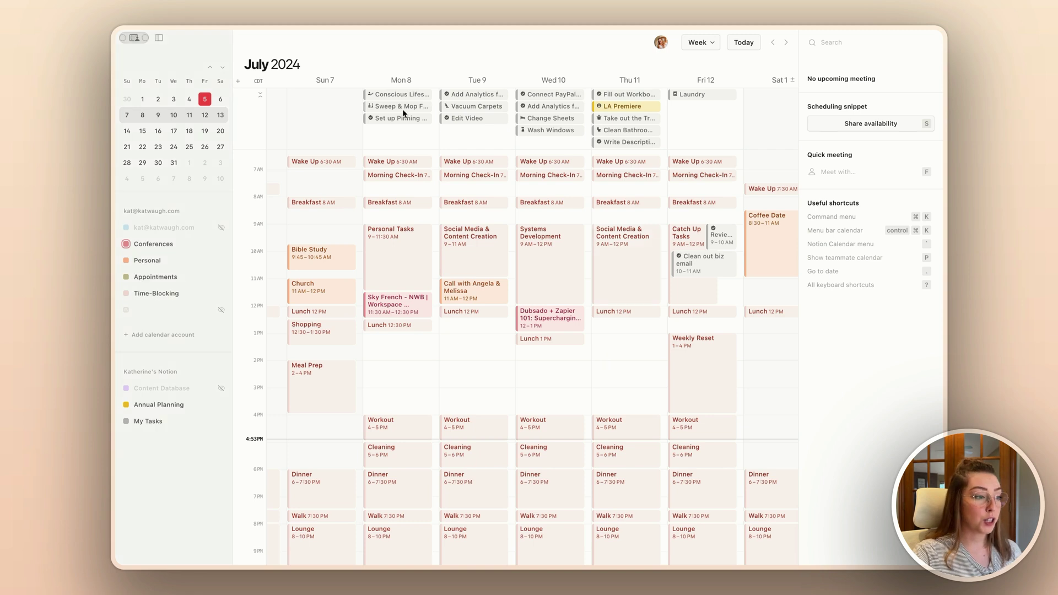
Place Conscious Lifestyle Module at 9–10:30 AM, pinning process at 1:15 PM, sweep-and-mop in Cleaning
{"action": "left_click_drag", "start_coordinate": [411, 96], "coordinate": [414, 233]}
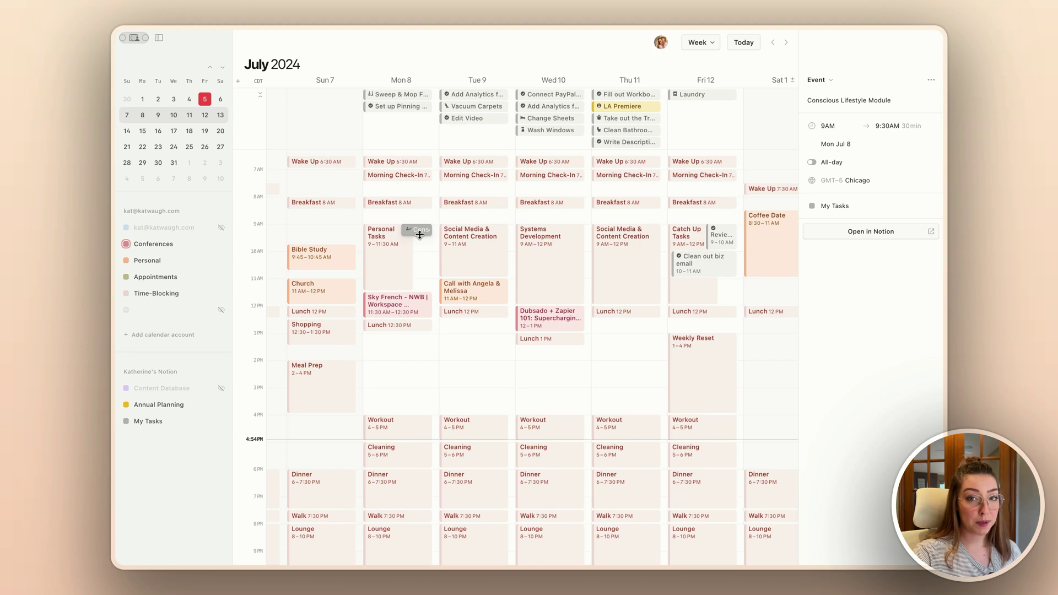
{"action": "left_click_drag", "start_coordinate": [419, 235], "coordinate": [419, 262]}
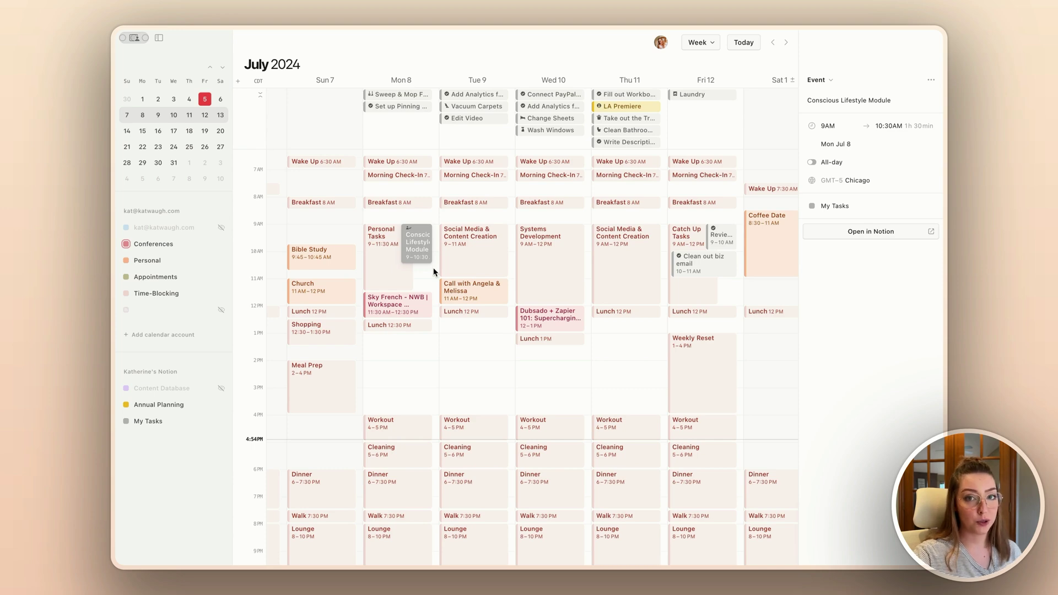
{"action": "left_click", "coordinate": [403, 106]}
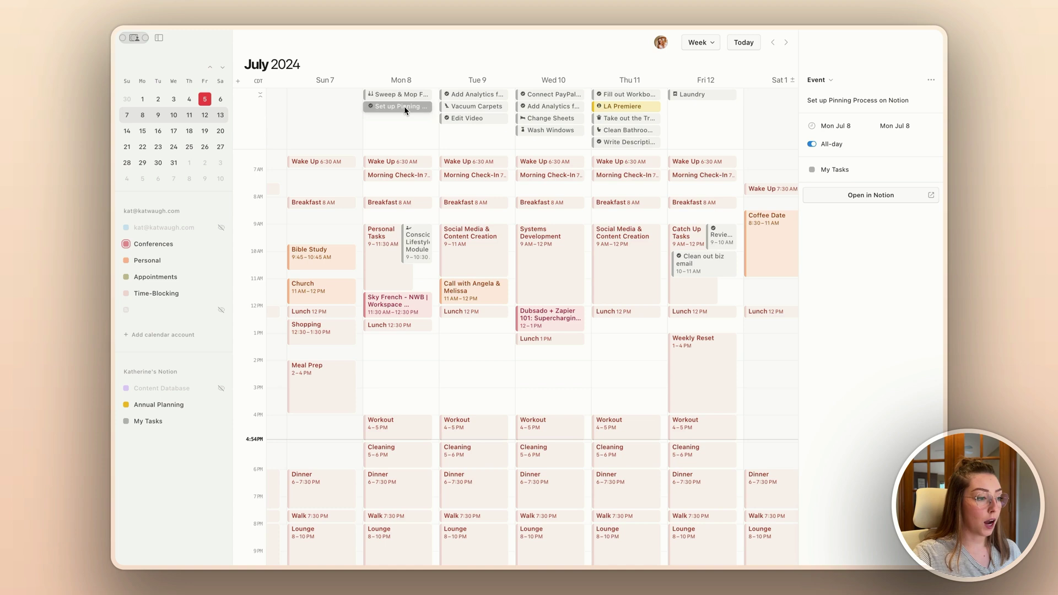
{"action": "left_click_drag", "start_coordinate": [405, 105], "coordinate": [401, 367]}
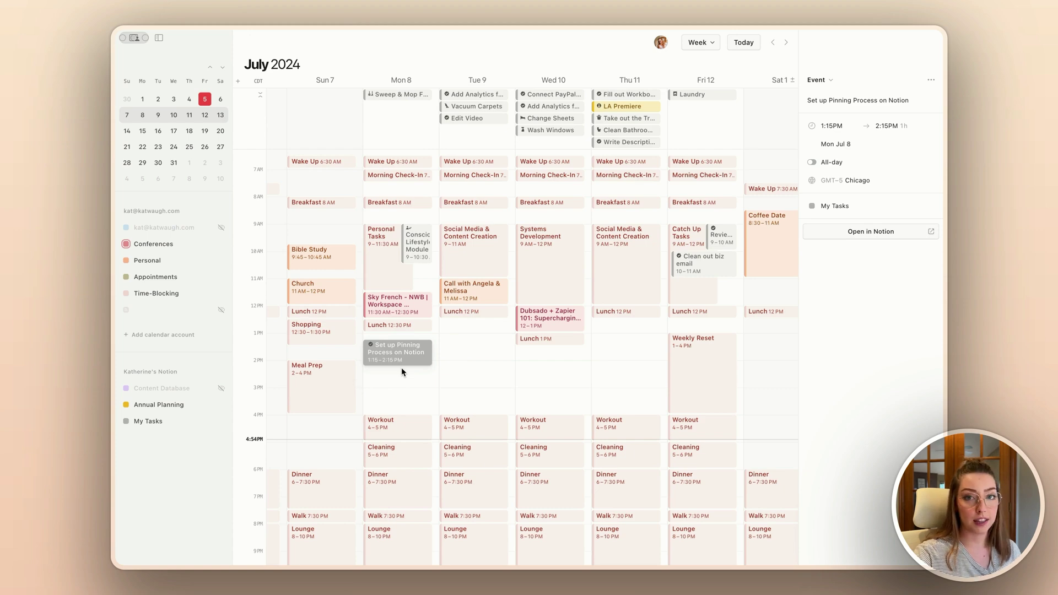
{"action": "left_click_drag", "start_coordinate": [406, 94], "coordinate": [418, 465]}
{"action": "key", "text": "Escape"}
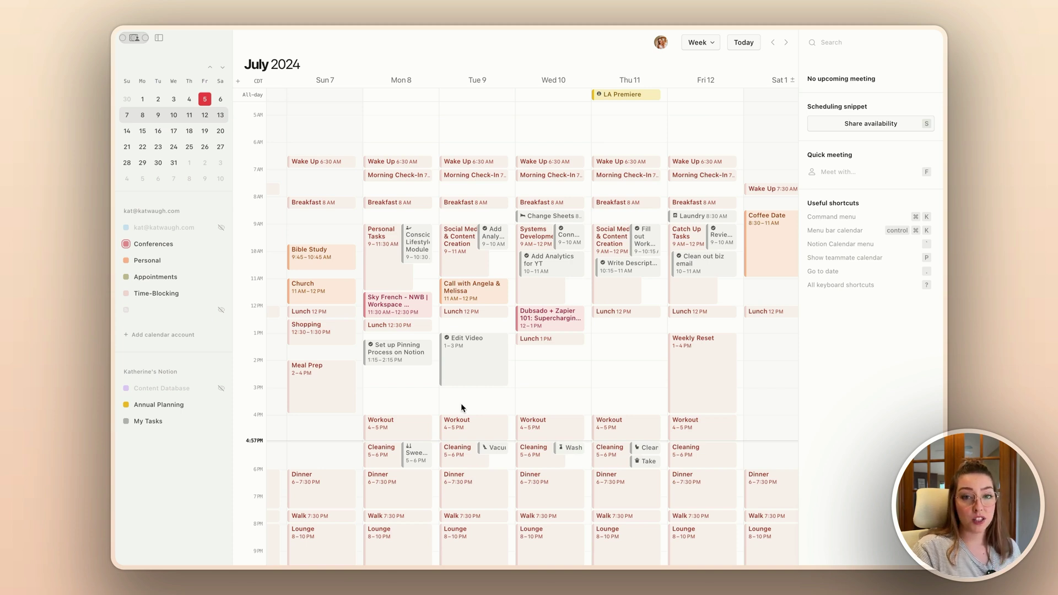
Scroll the week view forward past the Tuesday–Friday tasks
{"action": "scroll", "coordinate": [460, 402], "scroll_direction": "right", "scroll_amount": 1}
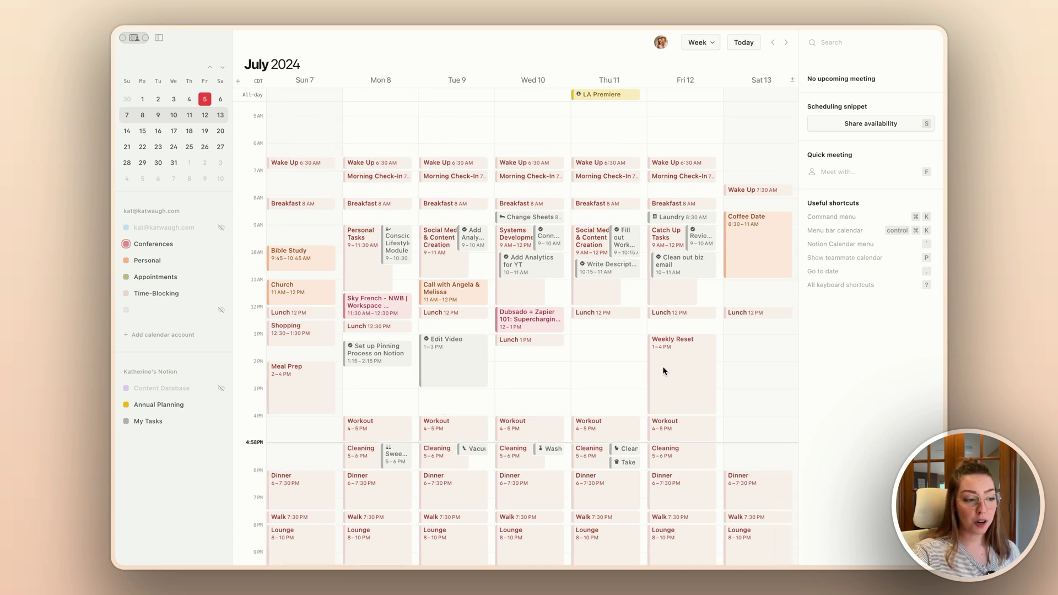
Scroll the week view back until Mon 1 through Sun 7 is displayed
{"action": "scroll", "coordinate": [663, 366], "scroll_direction": "left", "scroll_amount": 5}
{"action": "scroll", "coordinate": [663, 365], "scroll_direction": "left", "scroll_amount": 8}
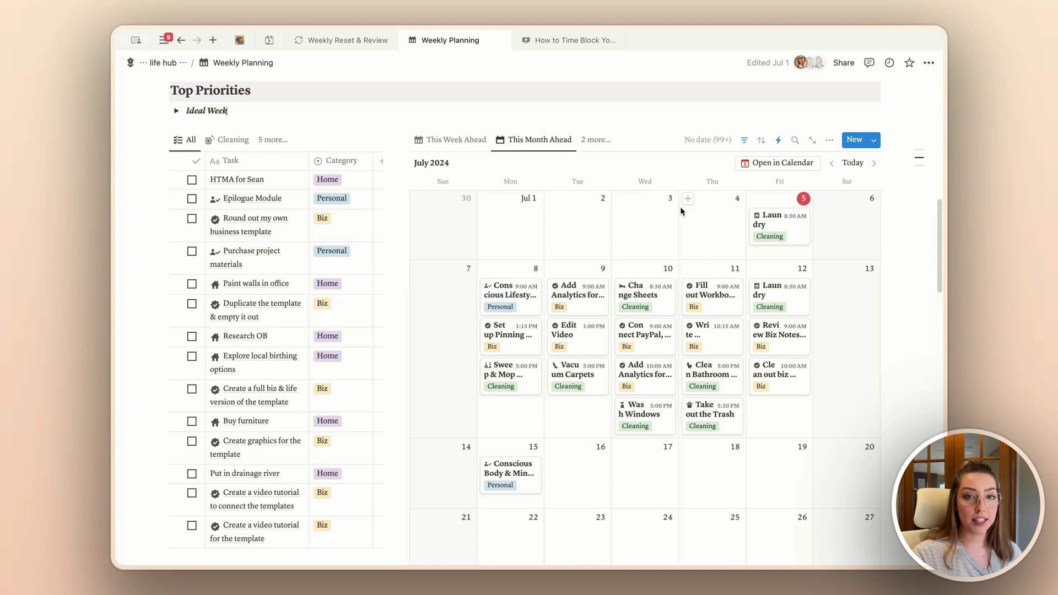
{"action": "left_click", "coordinate": [745, 141]}
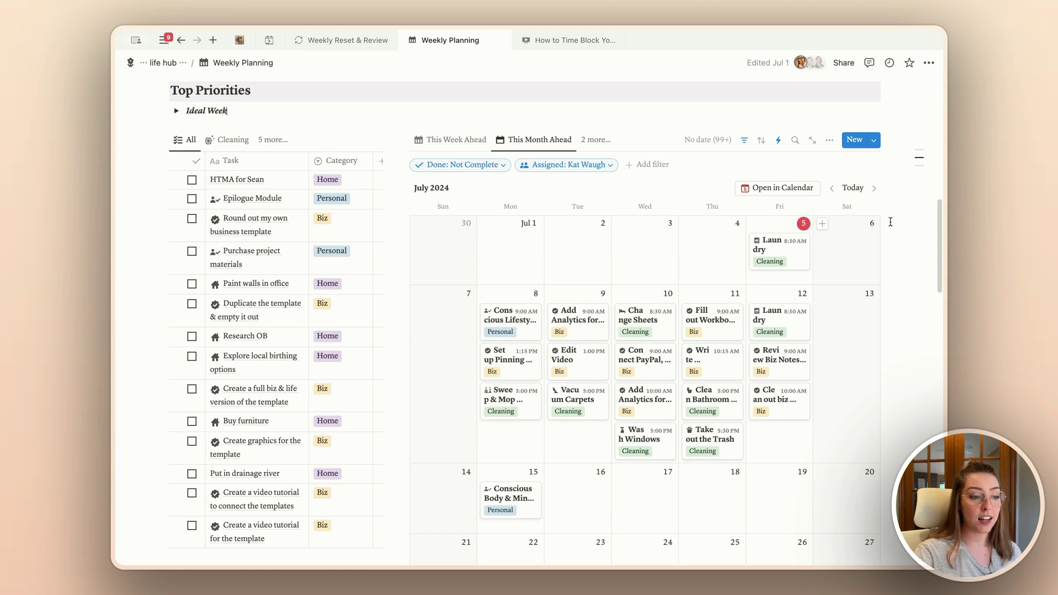
{"action": "left_click", "coordinate": [831, 188]}
{"action": "left_click", "coordinate": [831, 188]}
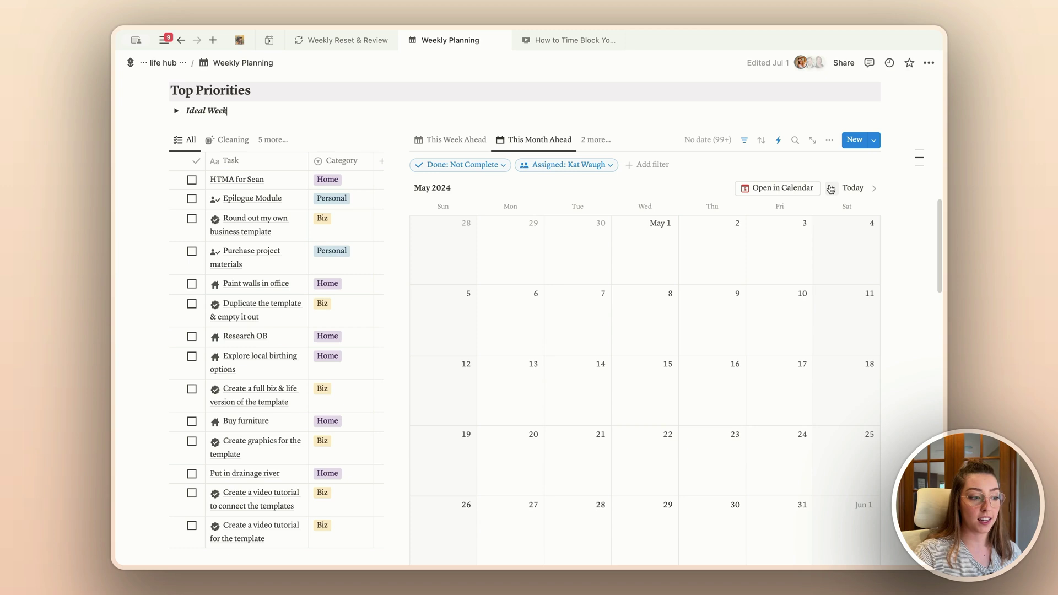
{"action": "left_click", "coordinate": [831, 188]}
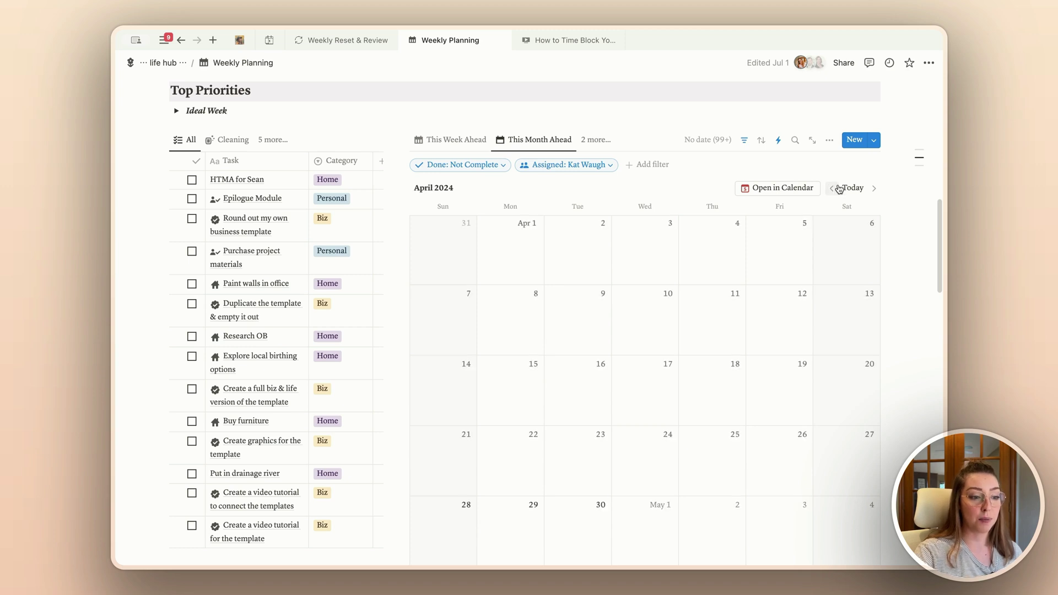
{"action": "left_click", "coordinate": [874, 189]}
{"action": "left_click", "coordinate": [874, 189]}
{"action": "left_click", "coordinate": [873, 189]}
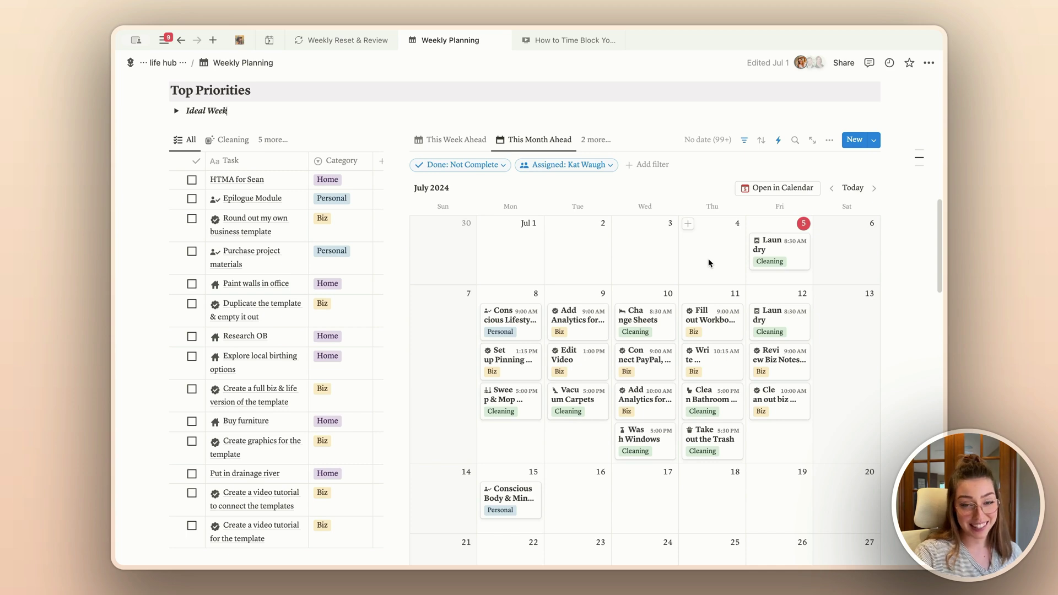
{"action": "left_click", "coordinate": [744, 140]}
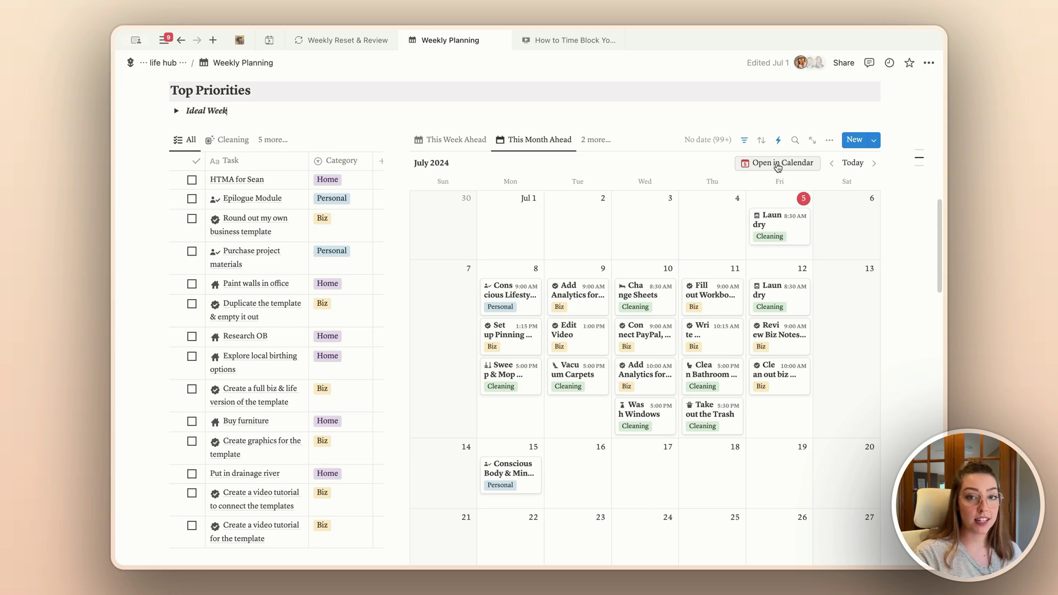
Tick Done on the Laundry card in Daily Planning's Today's Agenda, then return to the calendar
{"action": "left_click", "coordinate": [269, 39]}
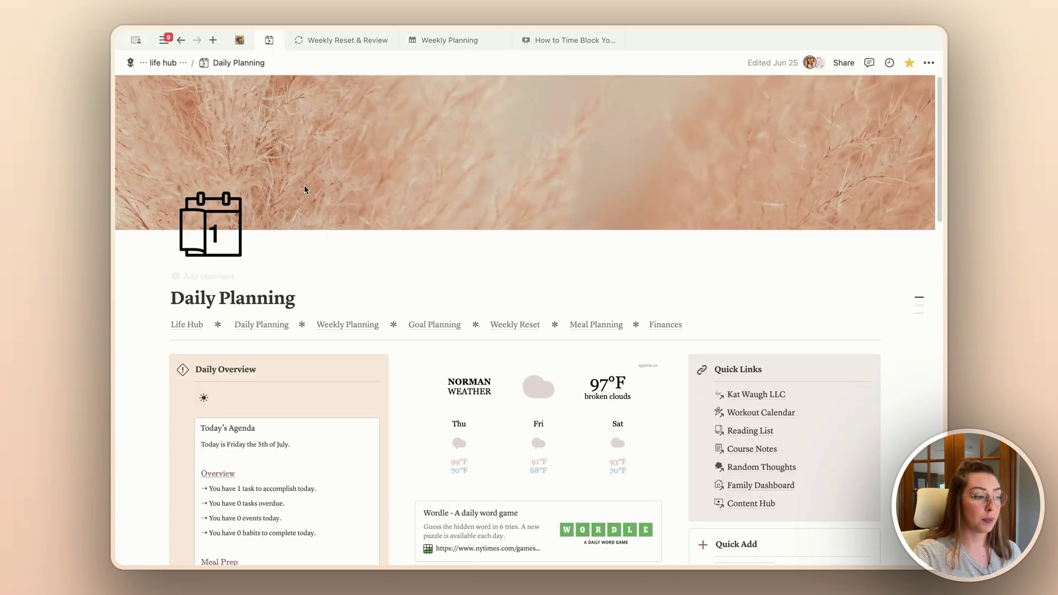
{"action": "scroll", "coordinate": [360, 316], "scroll_direction": "down", "scroll_amount": 10}
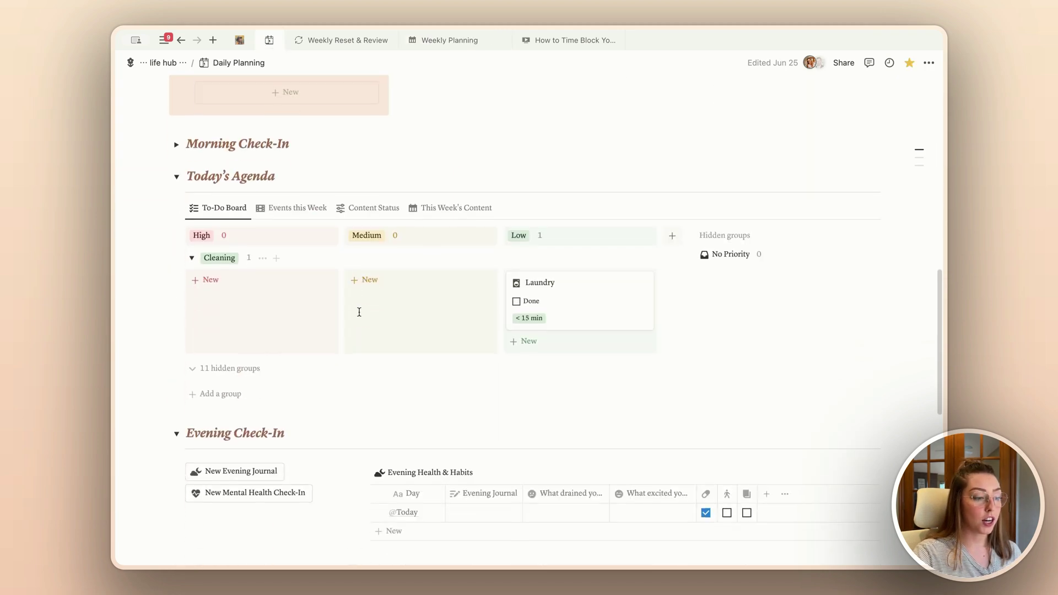
{"action": "left_click", "coordinate": [518, 300]}
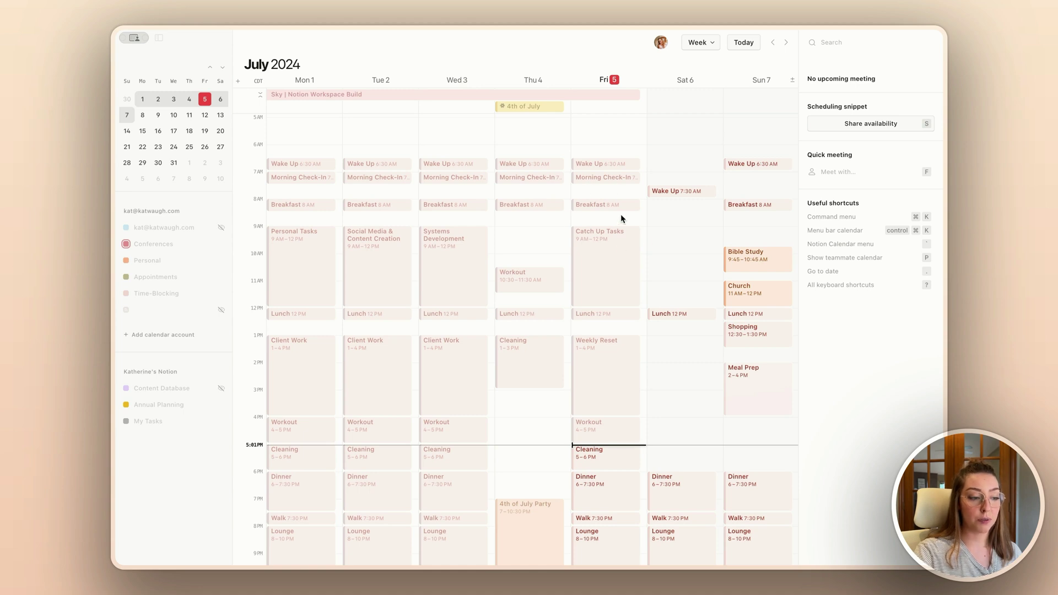
{"action": "left_click", "coordinate": [621, 218]}
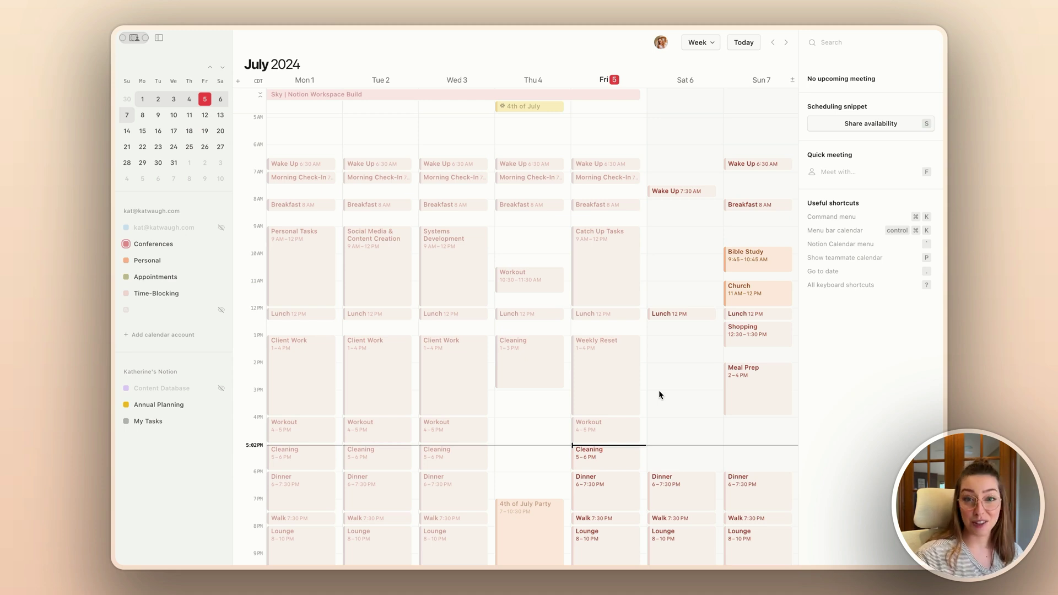
Shift the week to Fri 5–Thu 11 and briefly check the Conscious Lifestyle Module event's details
{"action": "scroll", "coordinate": [660, 392], "scroll_direction": "right", "scroll_amount": 3}
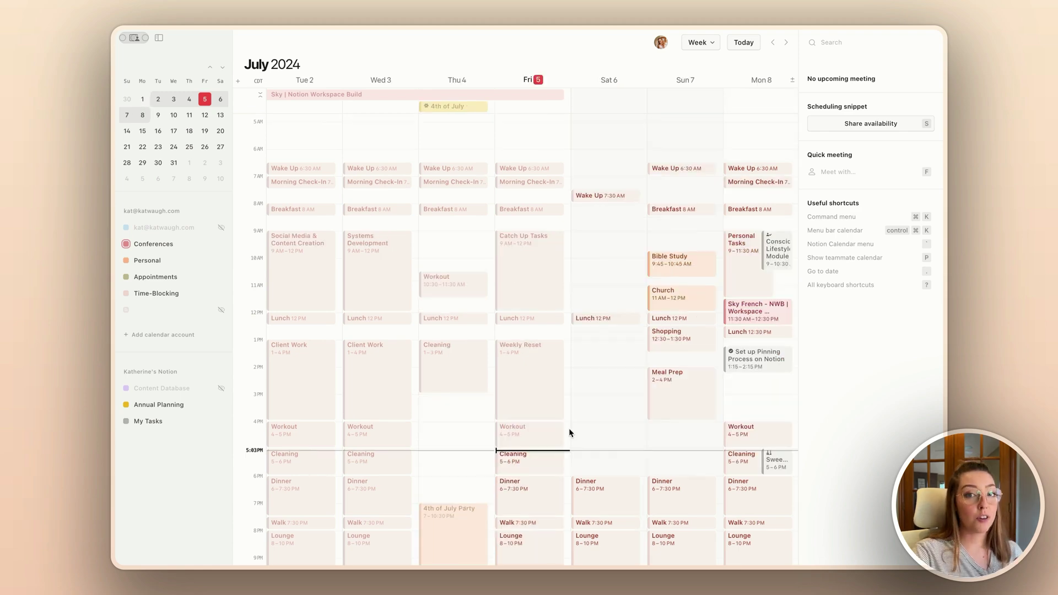
{"action": "scroll", "coordinate": [569, 433], "scroll_direction": "right", "scroll_amount": 5}
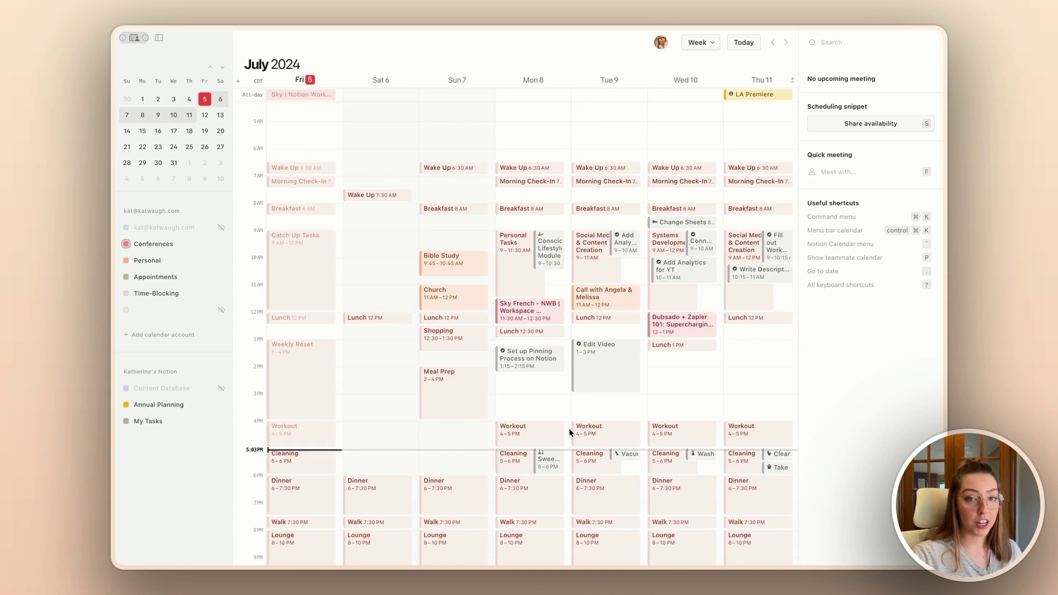
{"action": "left_click", "coordinate": [546, 252]}
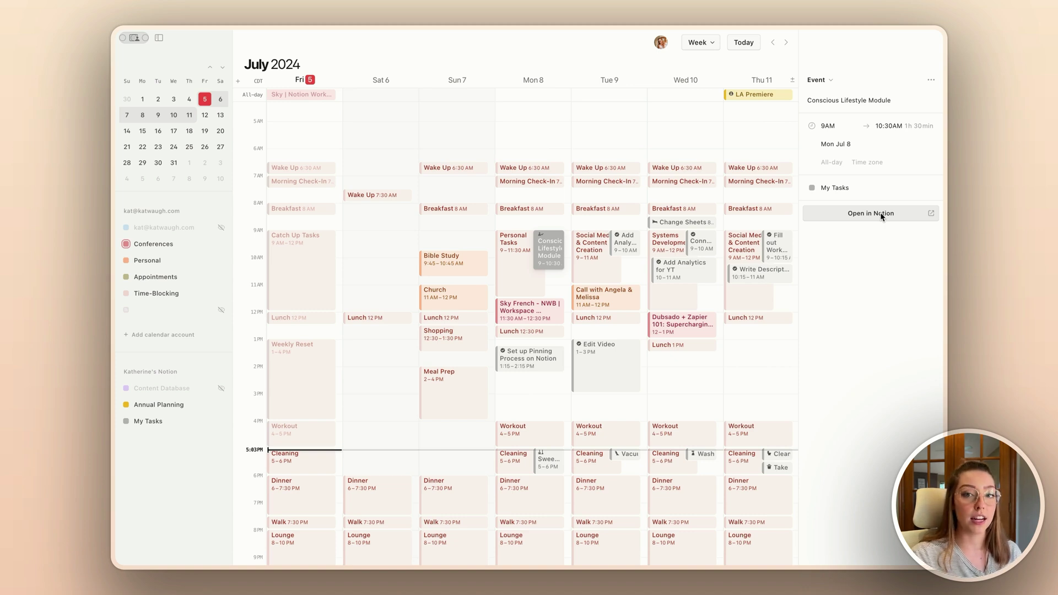
{"action": "key", "text": "Escape"}
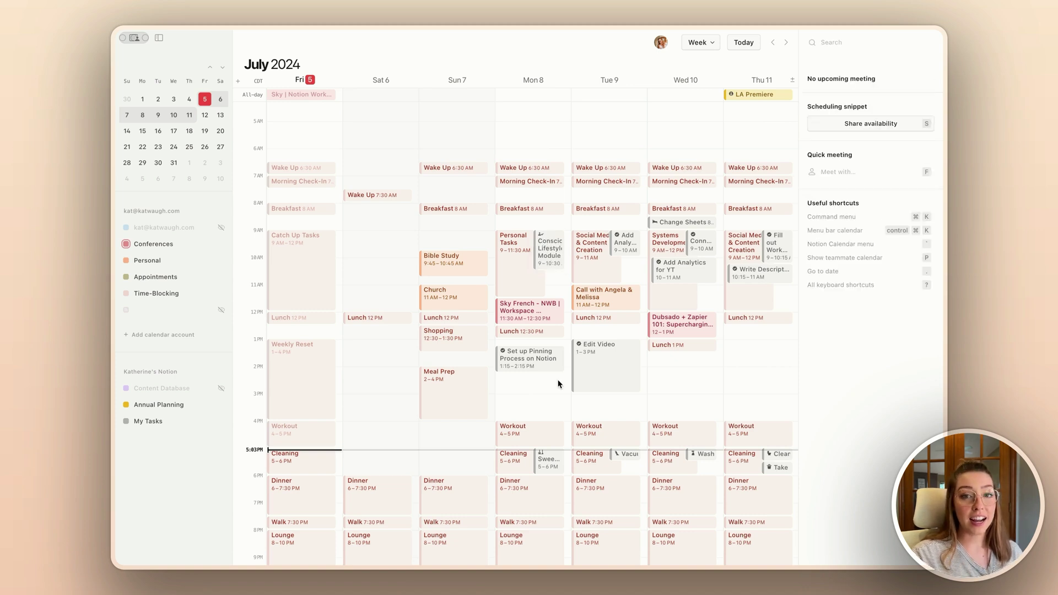